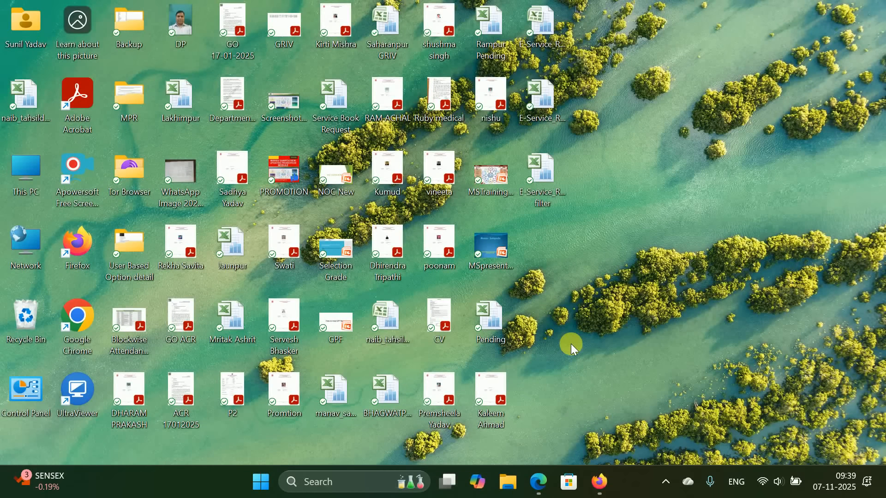
- Bring the Firefox window with the Manav Sampada employee information page to the front
click(599, 481)
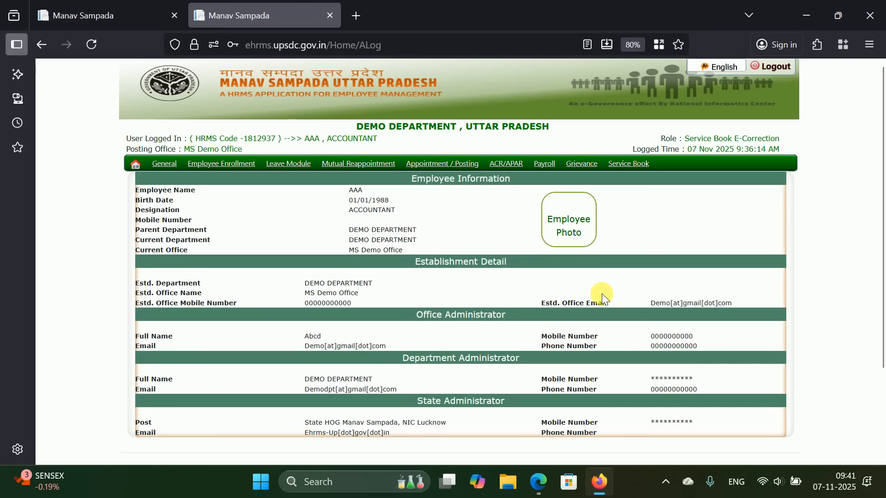
- Switch to the first tab and scroll up to the Assign Roles to Users form
click(133, 16)
scroll(362, 213, up, 4)
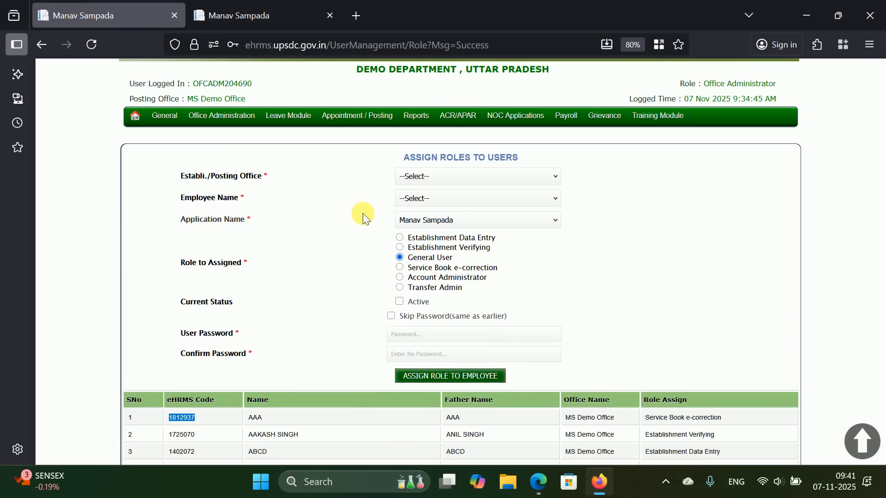
mouse_move(231, 118)
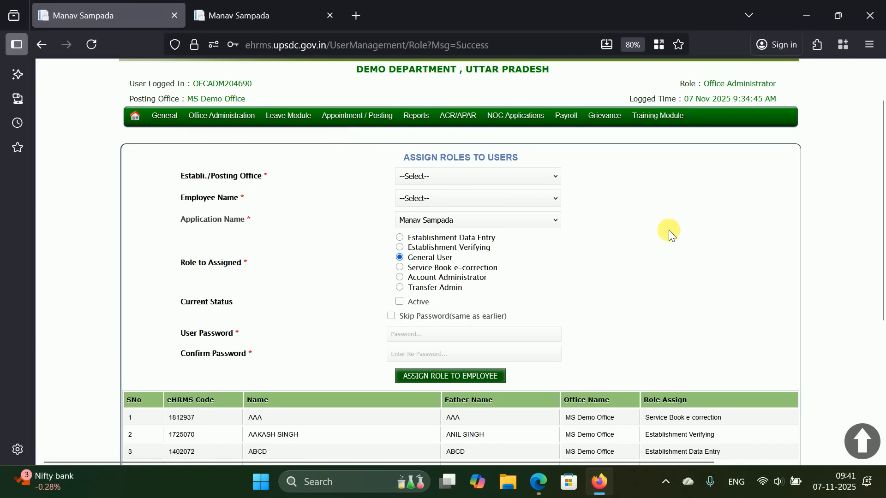
scroll(668, 231, down, 3)
scroll(668, 231, up, 3)
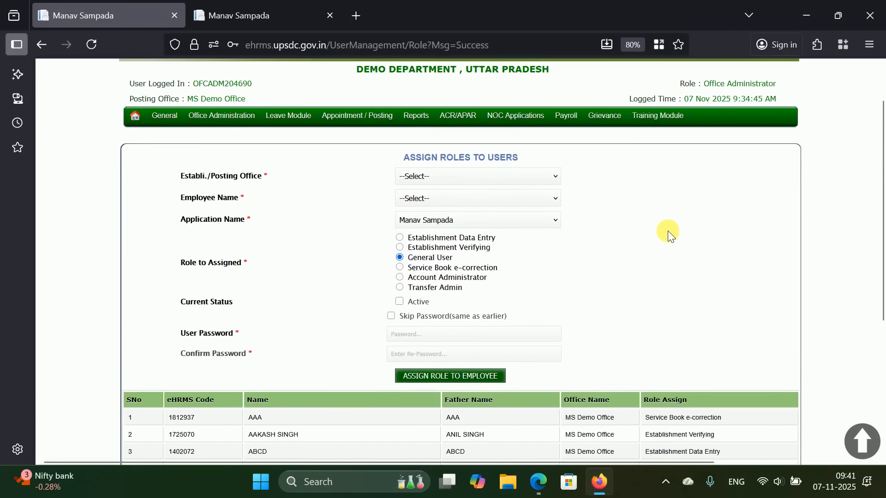
- Choose MS Demo Office as the Establi./Posting Office and review the employee name list
click(527, 176)
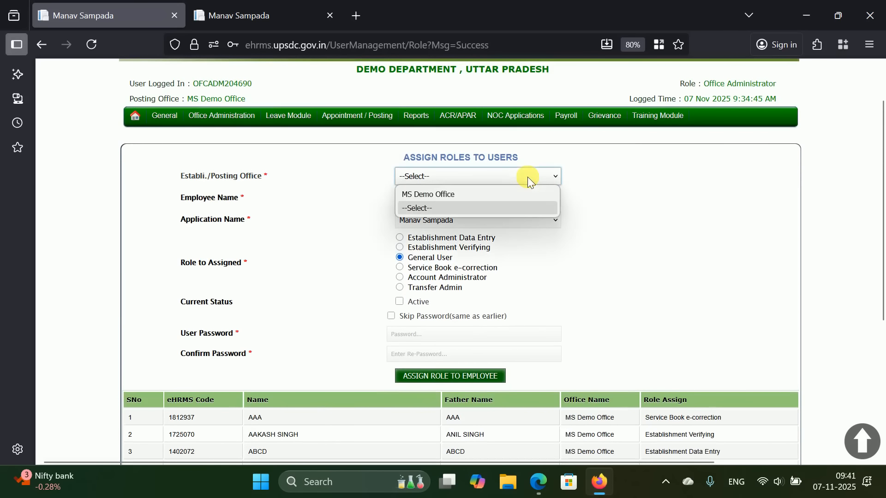
click(518, 193)
click(543, 202)
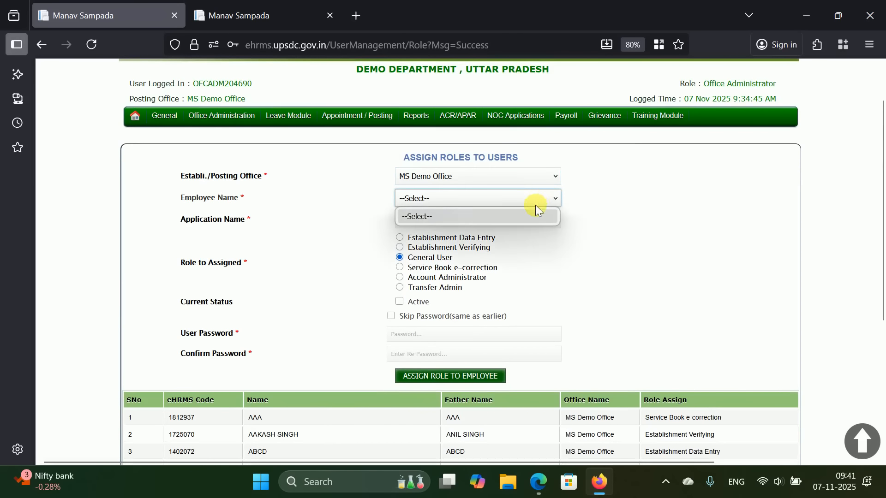
click(638, 211)
click(539, 198)
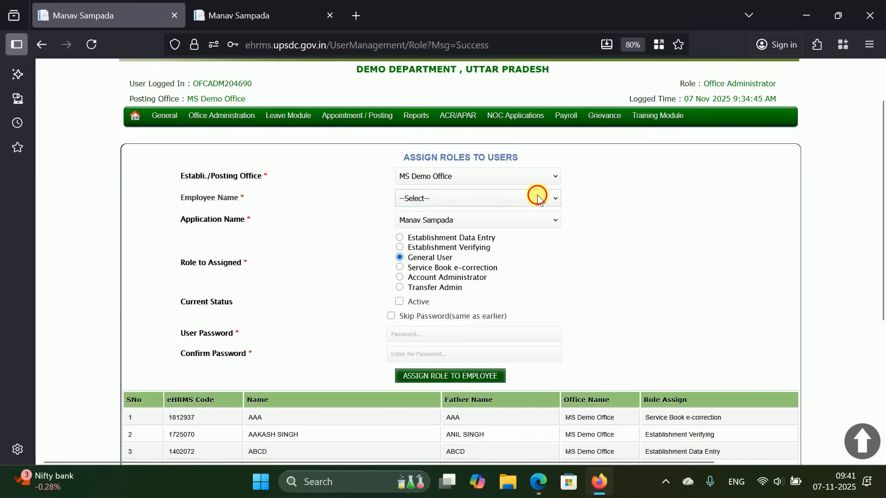
click(586, 255)
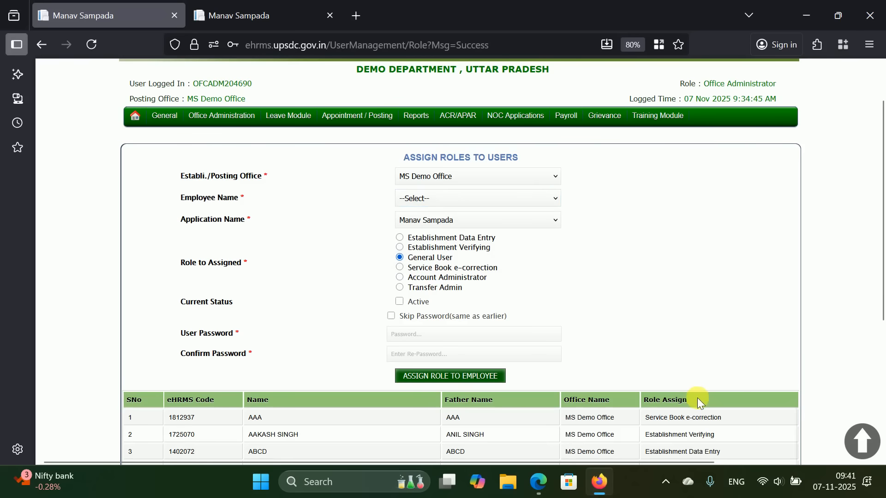
scroll(696, 397, down, 3)
scroll(851, 304, up, 2)
scroll(864, 294, down, 4)
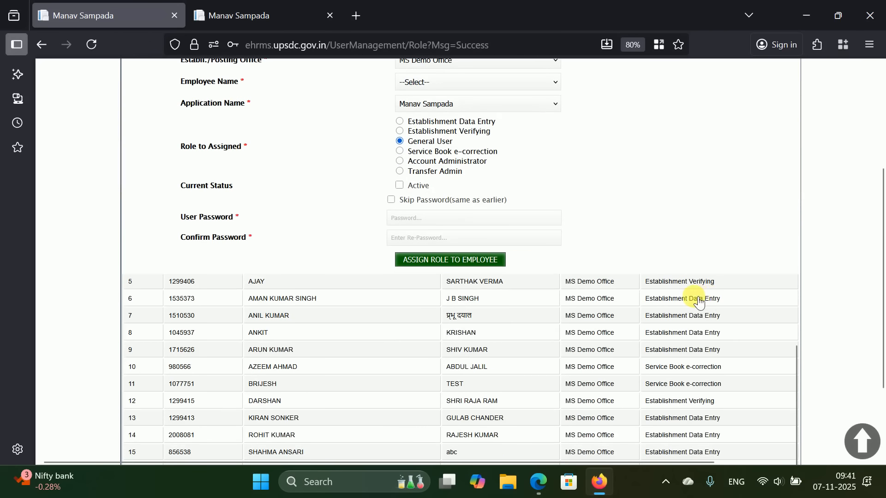
scroll(700, 303, up, 3)
drag(727, 302, 142, 305)
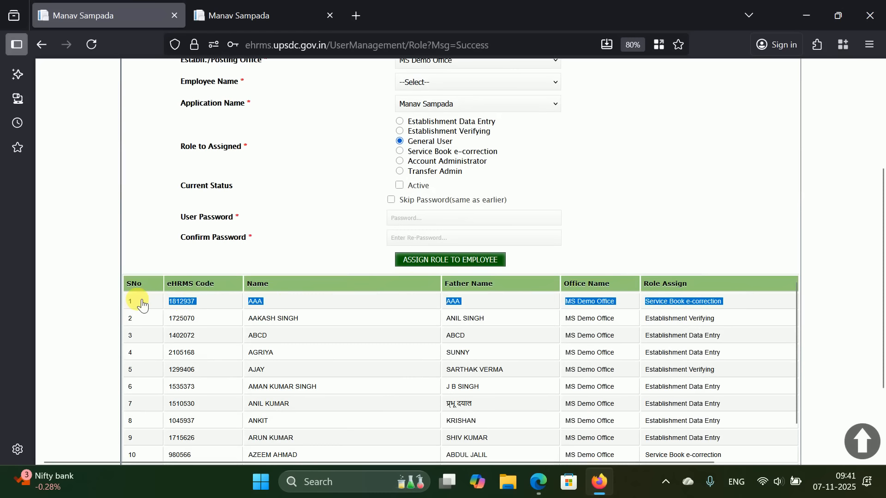
click(141, 302)
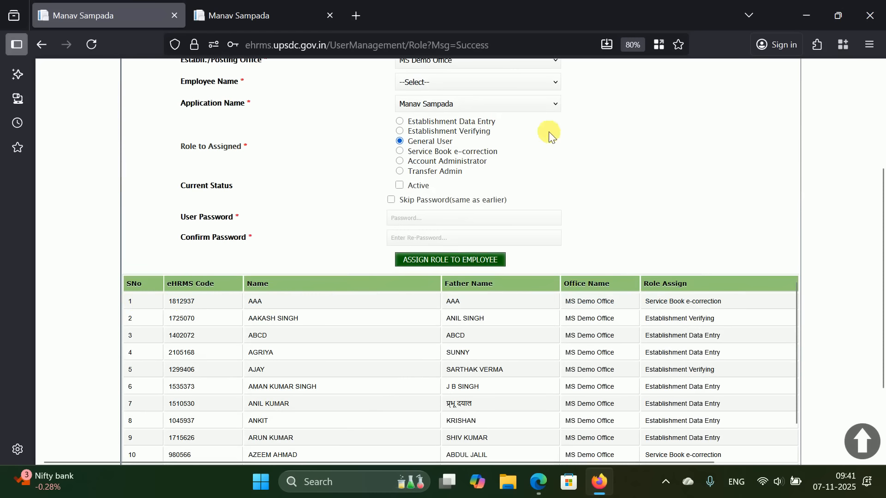
- Select the Service Book e-correction role, tick Active, and move to the User Password box
click(400, 151)
click(399, 187)
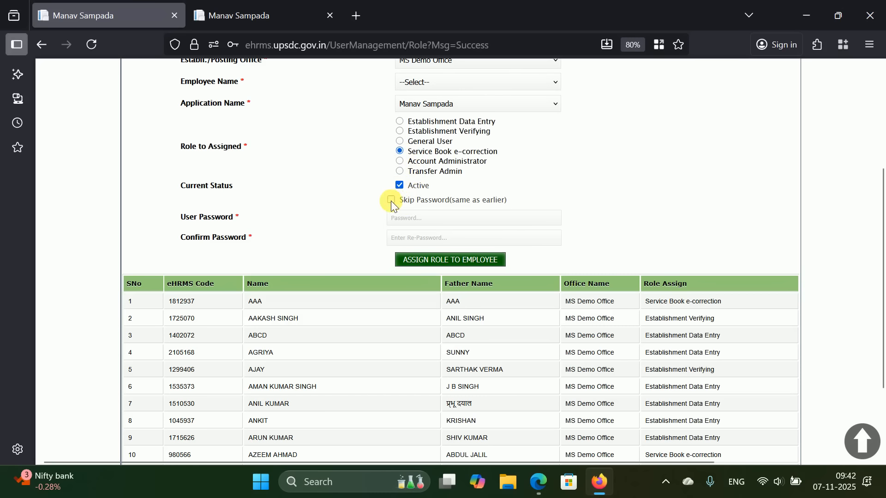
click(405, 218)
double_click(182, 302)
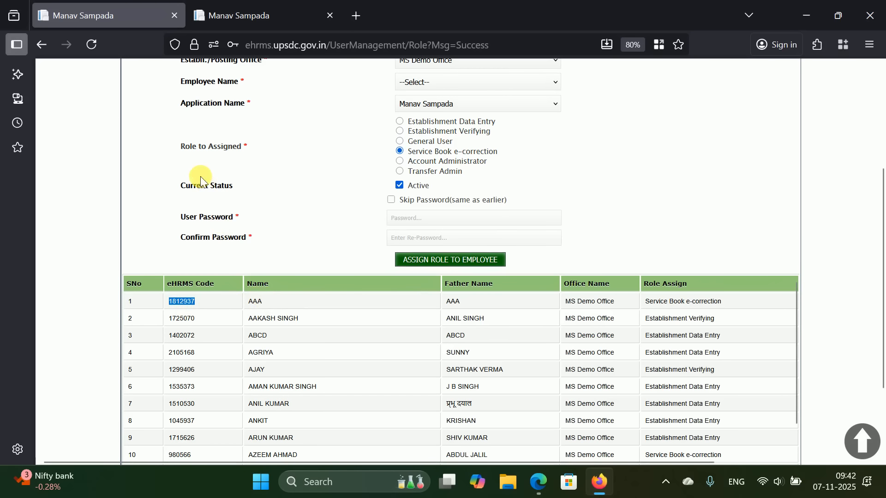
mouse_move(271, 15)
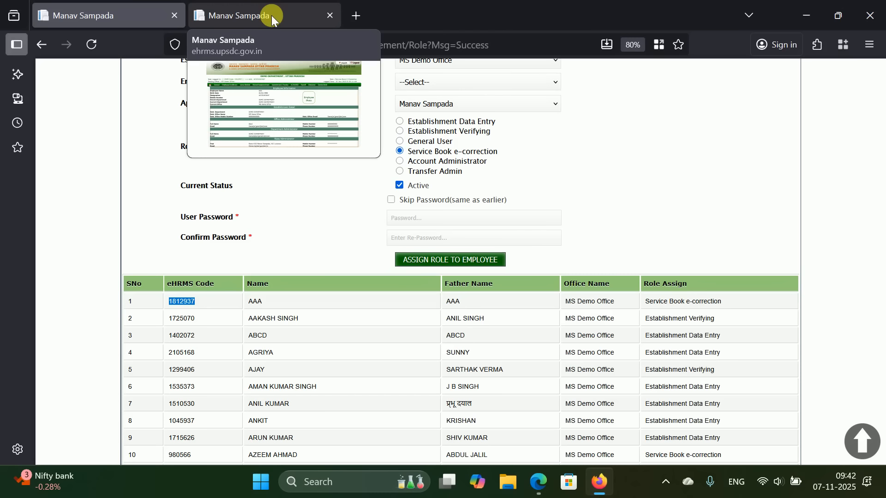
- In the second tab, choose Service Book > View Service Book for the logged-in employee
click(271, 15)
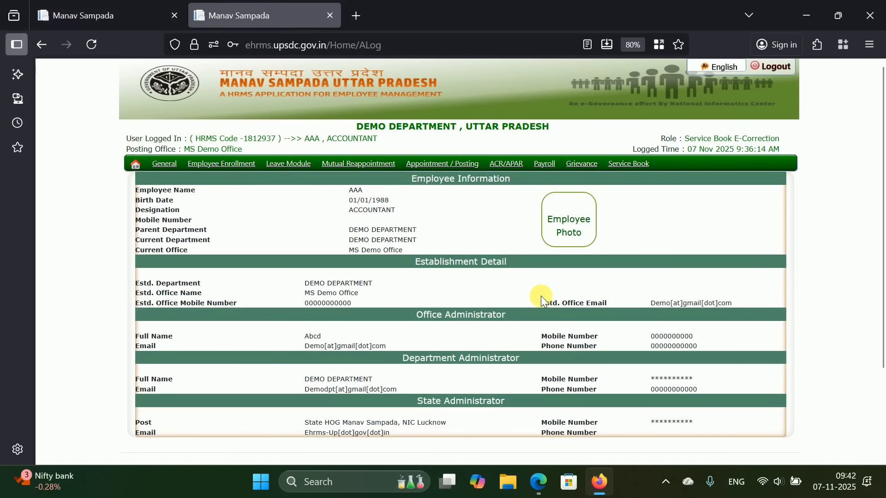
mouse_move(635, 167)
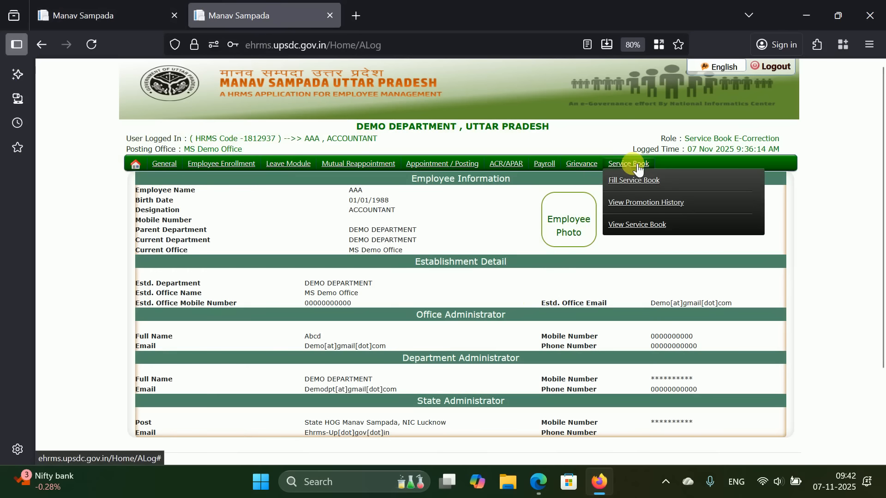
click(659, 229)
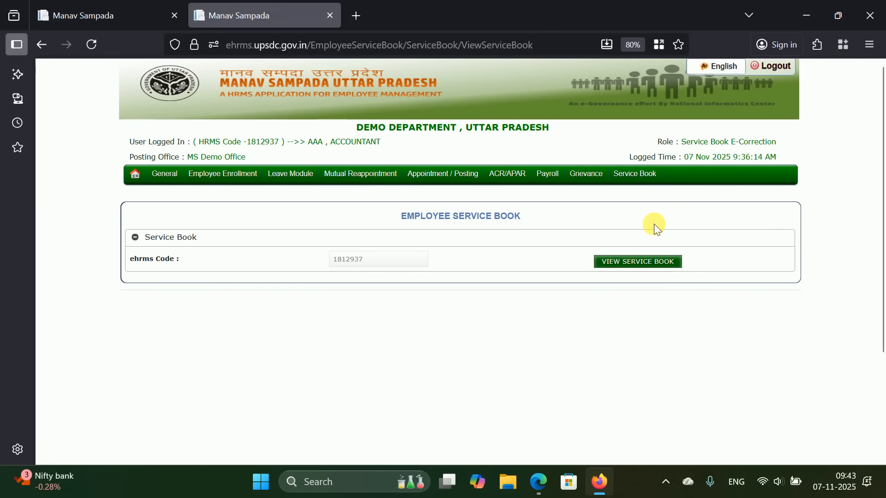
- Generate the employee's e-Service book PDF and scroll through its four pages
click(644, 260)
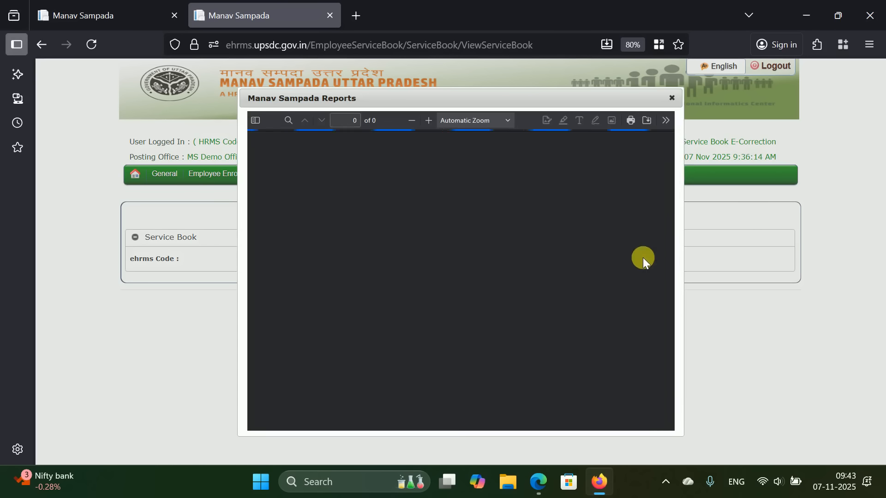
drag(550, 106, 511, 38)
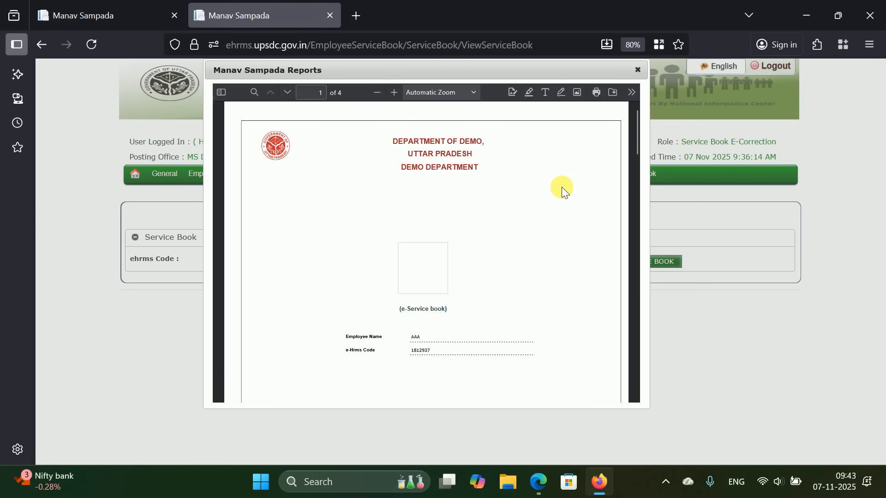
scroll(561, 187, down, 3)
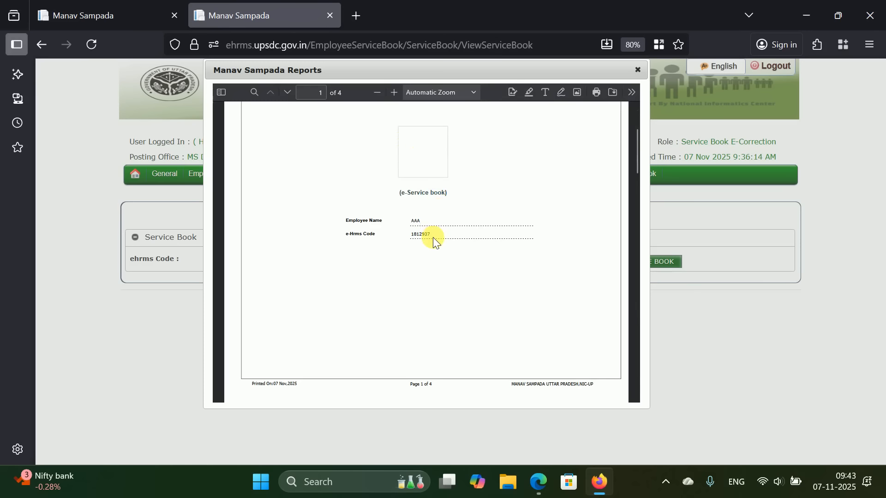
scroll(433, 237, down, 3)
scroll(434, 237, up, 2)
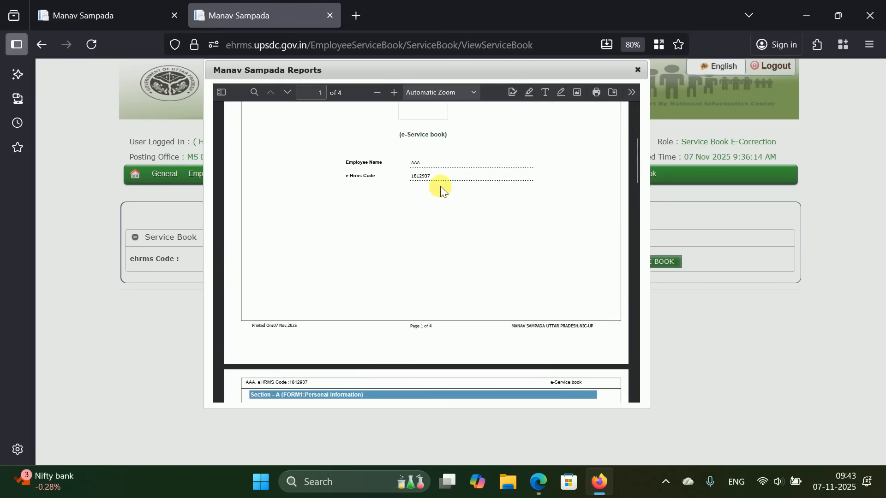
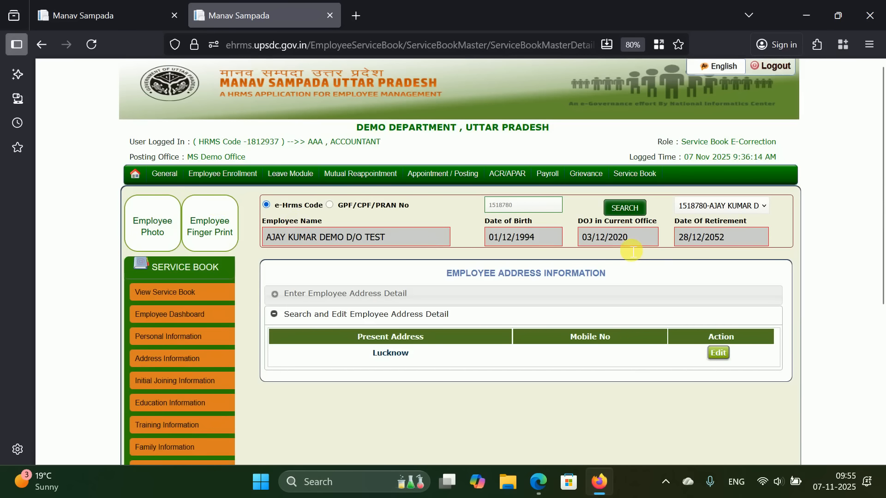
- Open the Lucknow address for editing, review its present and permanent addresses, then open Initial Joining Information
click(716, 353)
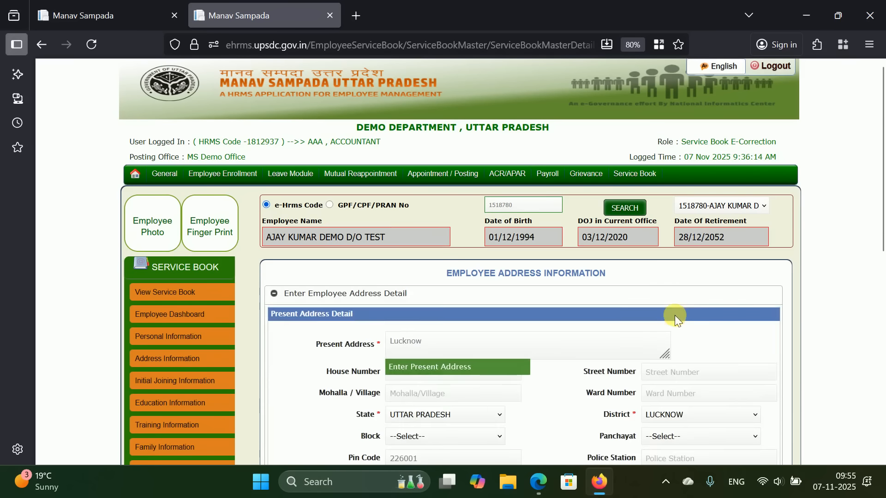
scroll(683, 319, down, 4)
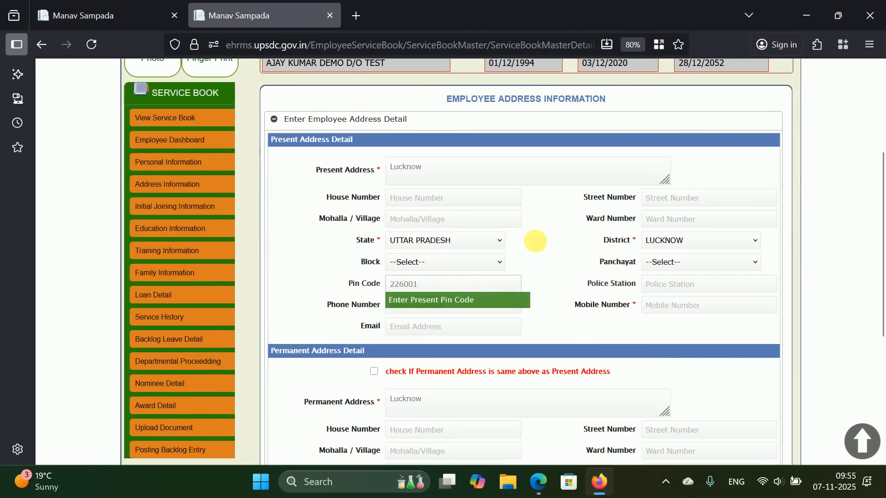
scroll(599, 237, down, 4)
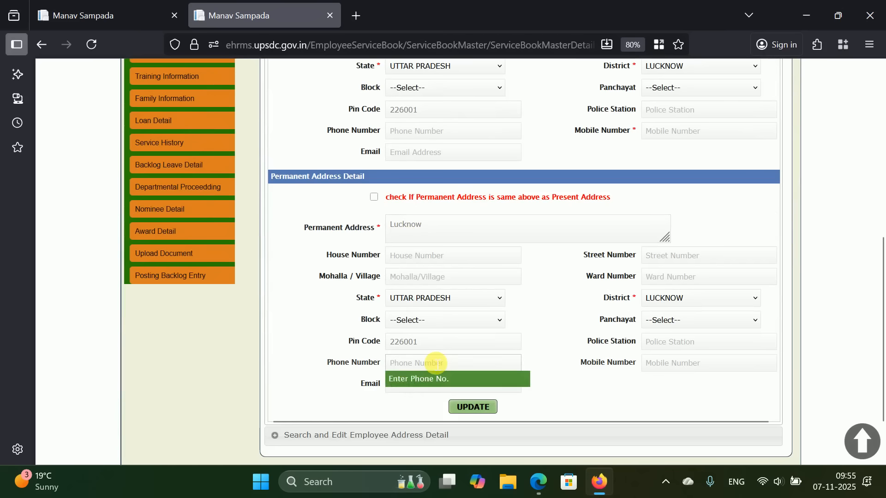
scroll(425, 353, up, 5)
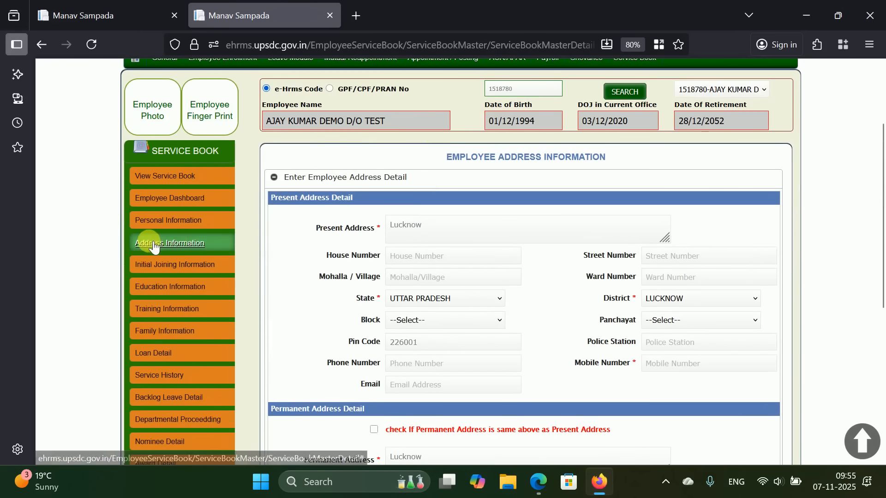
click(165, 270)
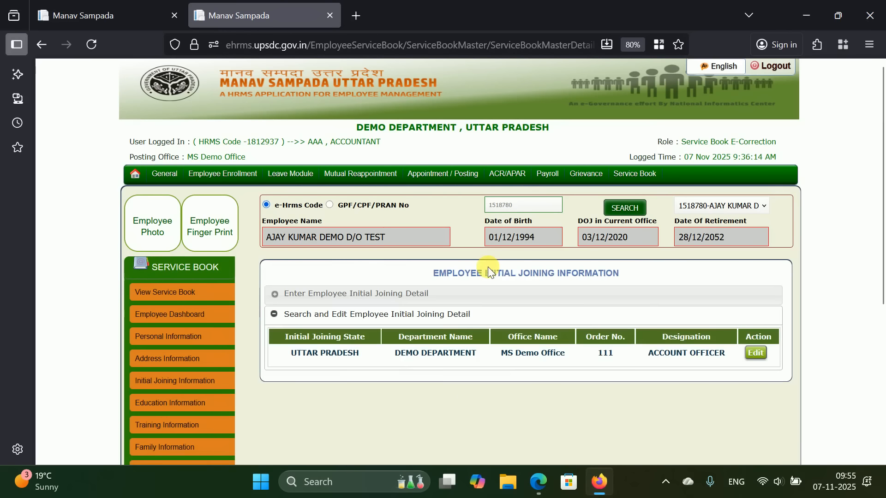
- Open the DEMO DEPARTMENT initial joining record for editing
scroll(490, 270, down, 3)
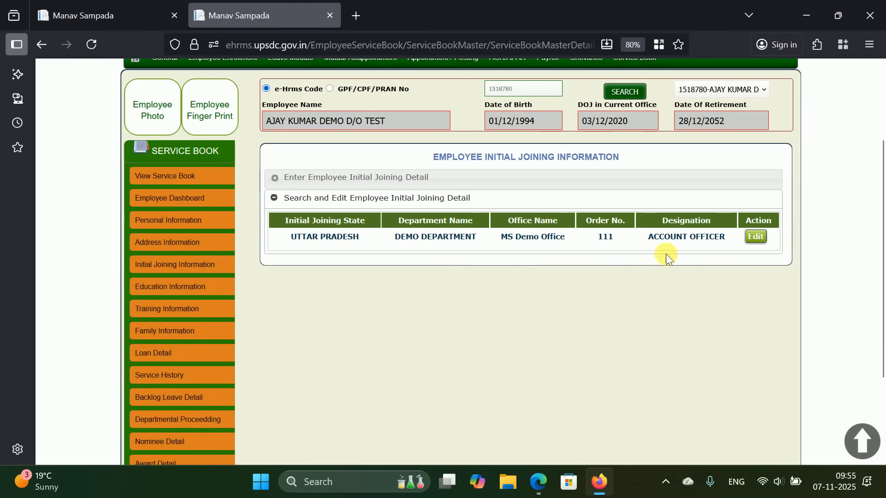
click(756, 238)
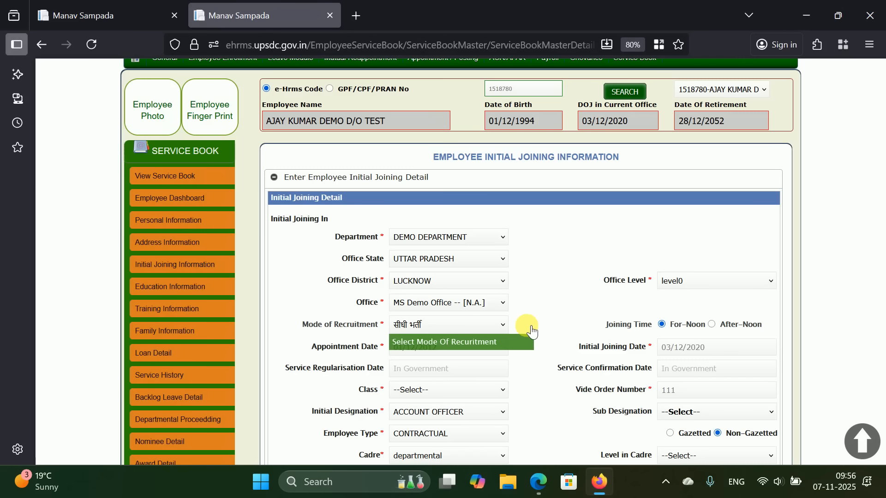
scroll(573, 296, down, 3)
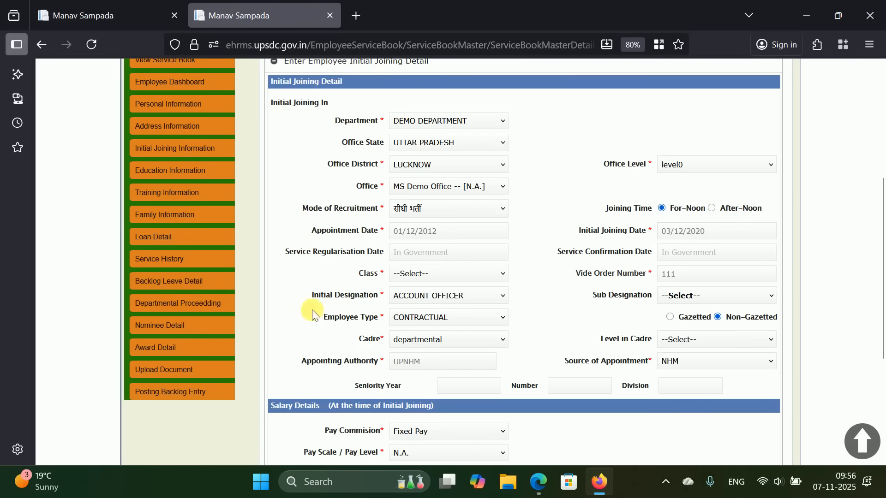
scroll(634, 382, down, 2)
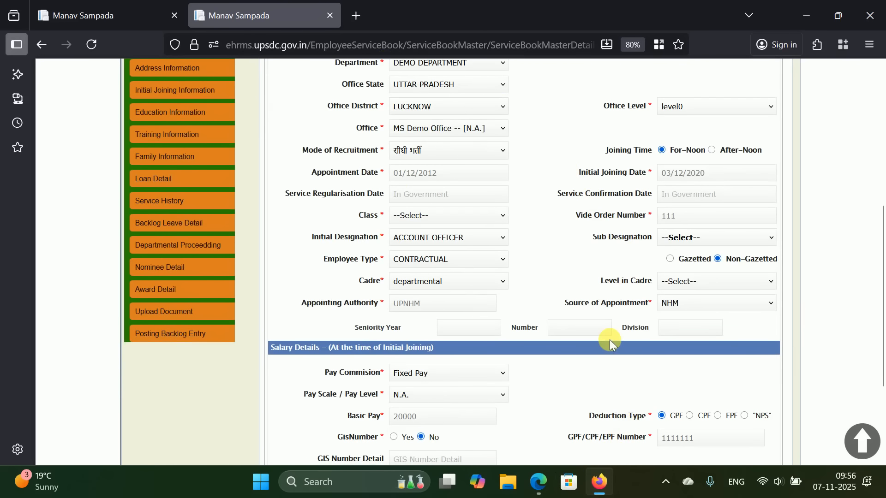
click(487, 179)
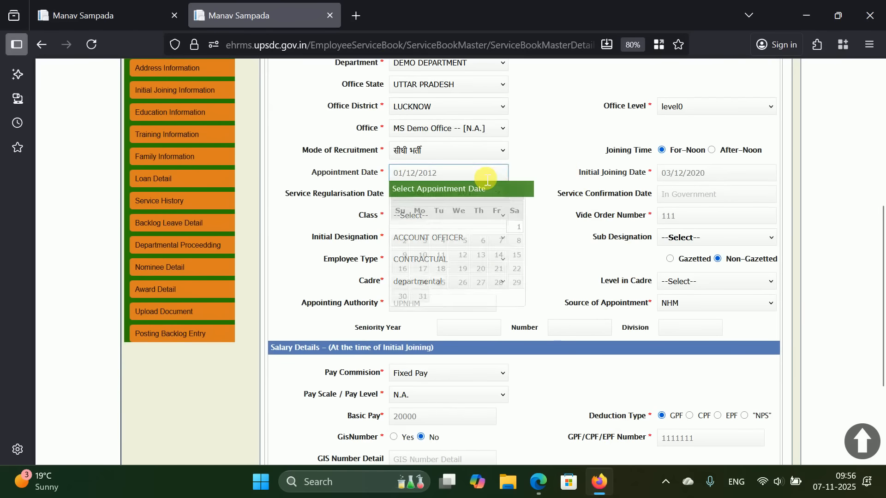
click(757, 177)
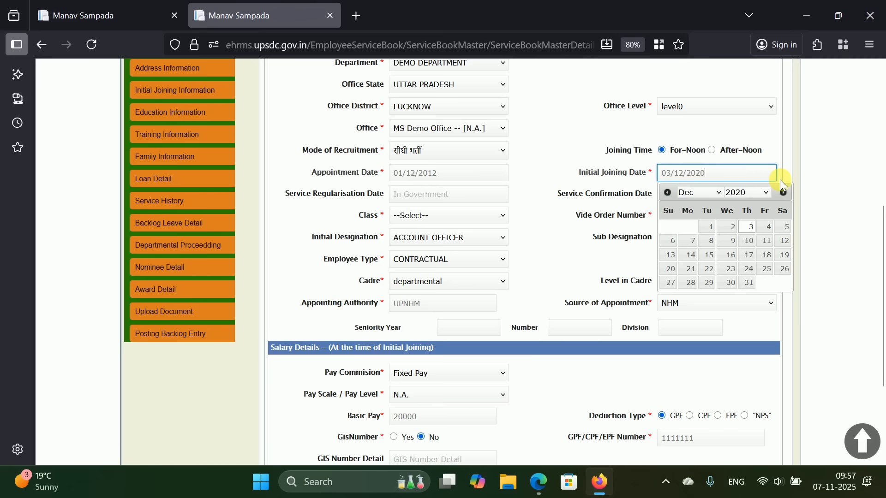
click(586, 196)
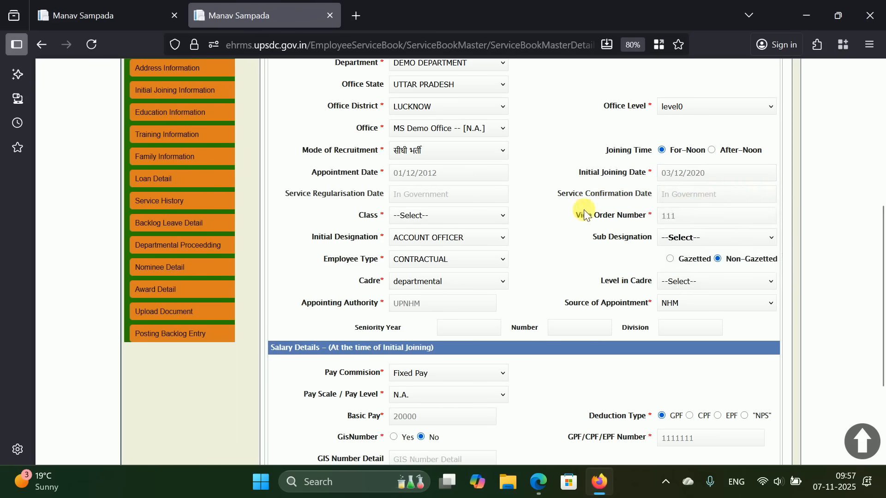
click(714, 209)
click(436, 196)
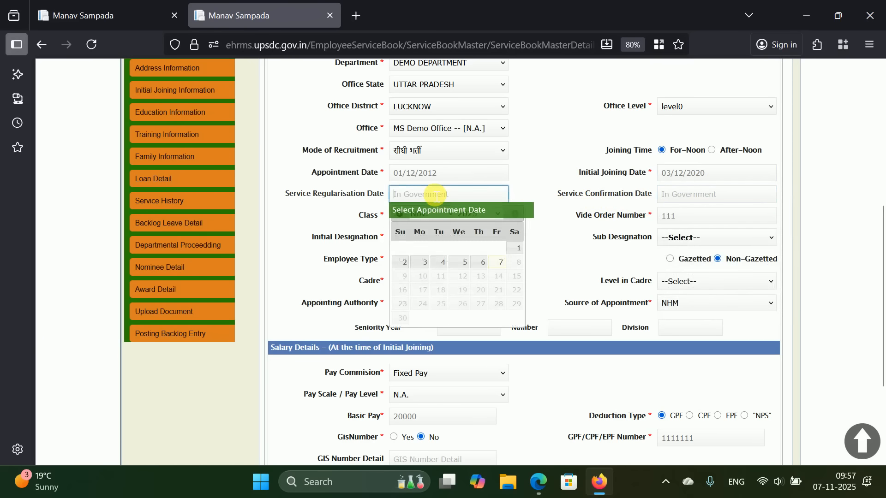
click(586, 182)
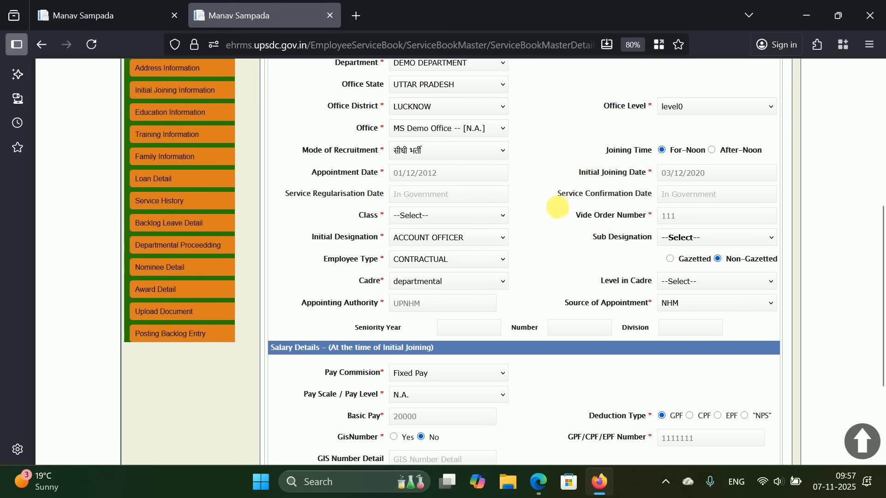
scroll(558, 207, down, 3)
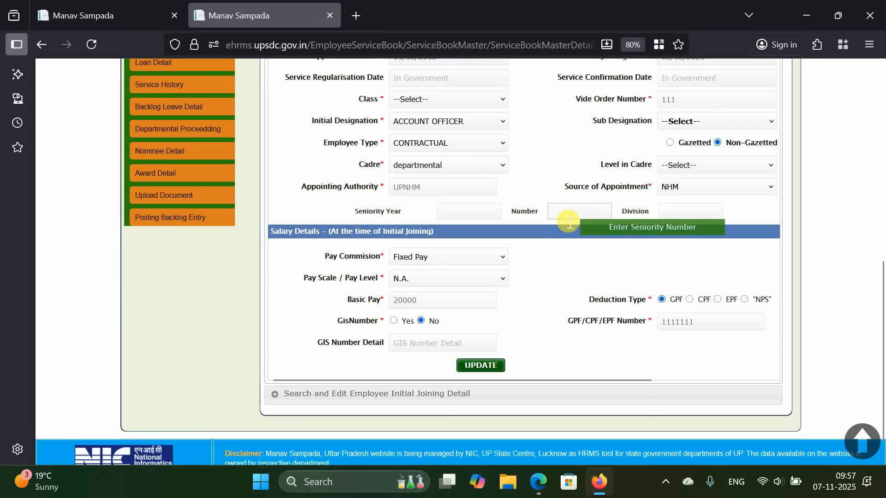
click(477, 257)
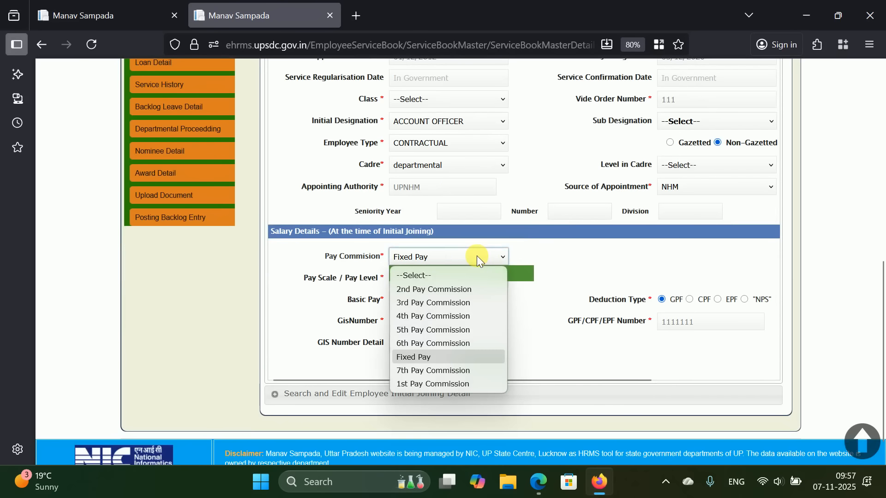
click(458, 343)
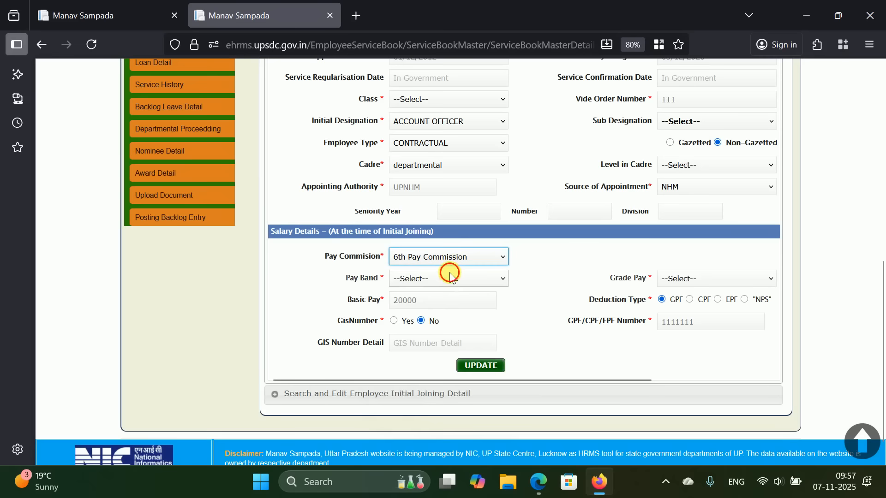
click(451, 278)
click(458, 336)
click(683, 276)
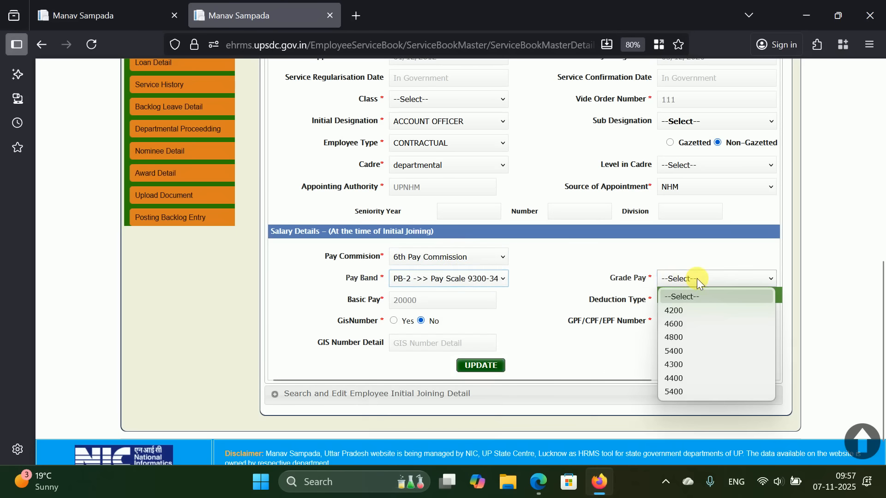
click(688, 308)
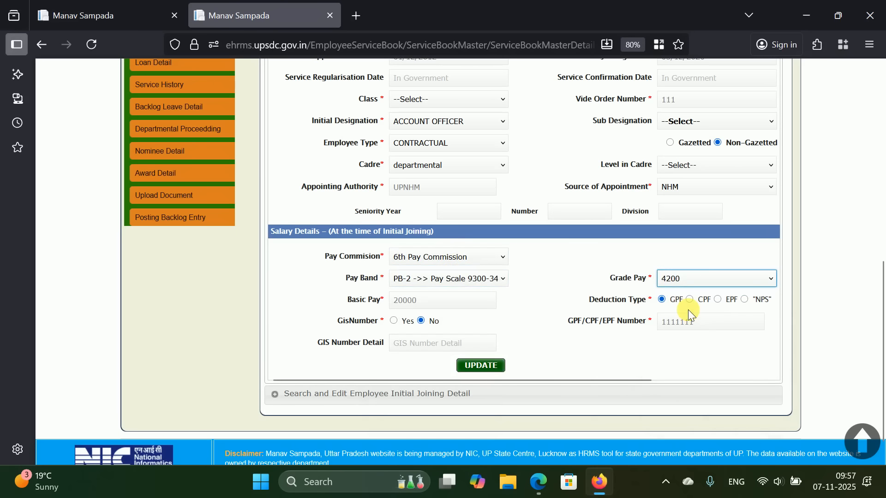
click(479, 257)
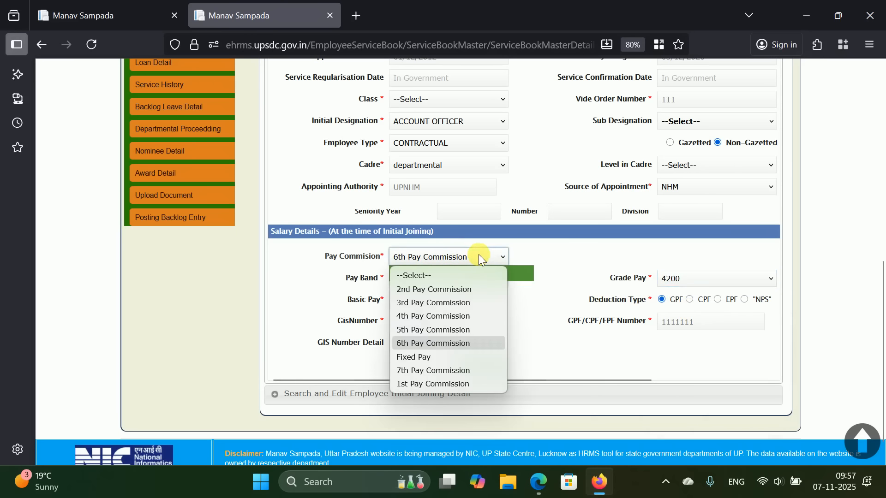
click(436, 370)
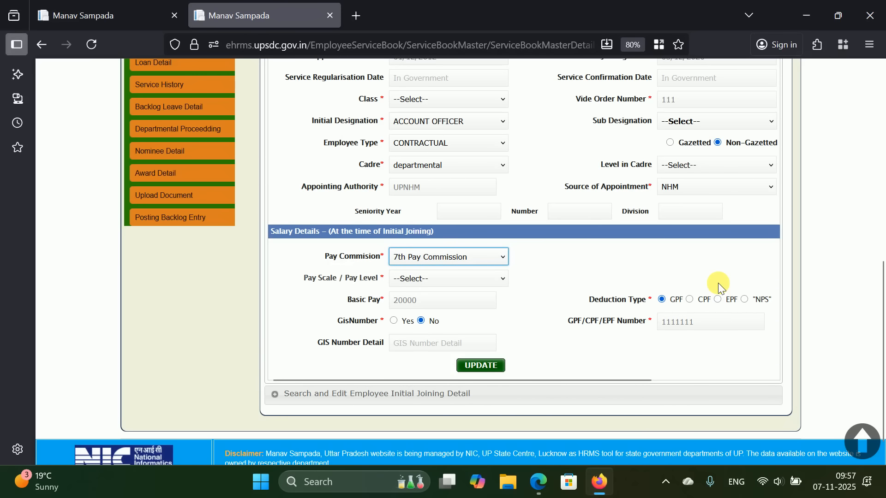
click(479, 280)
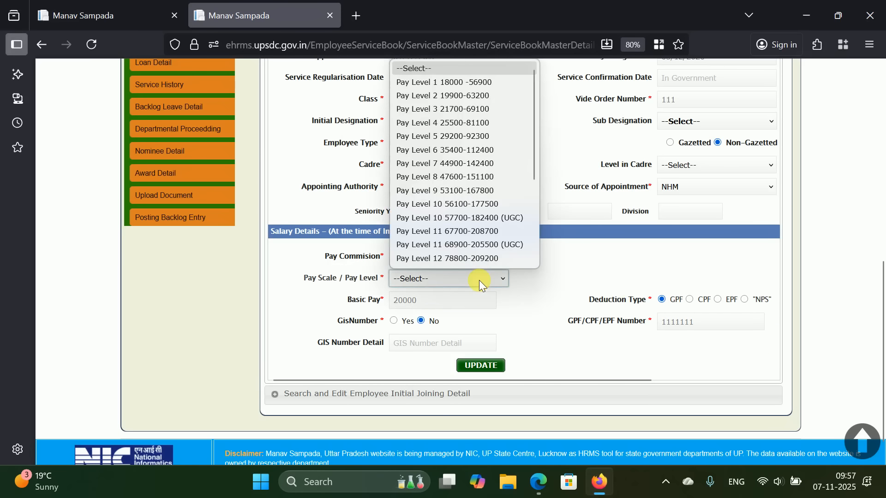
scroll(483, 262, down, 1)
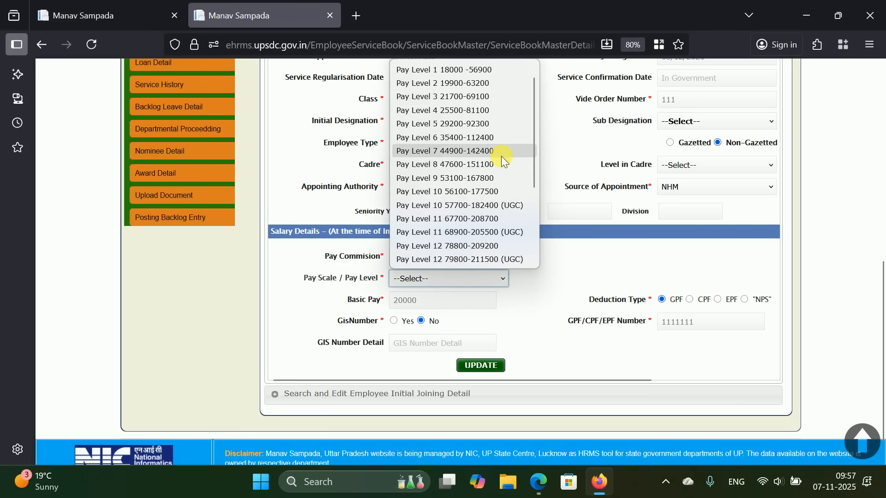
click(495, 136)
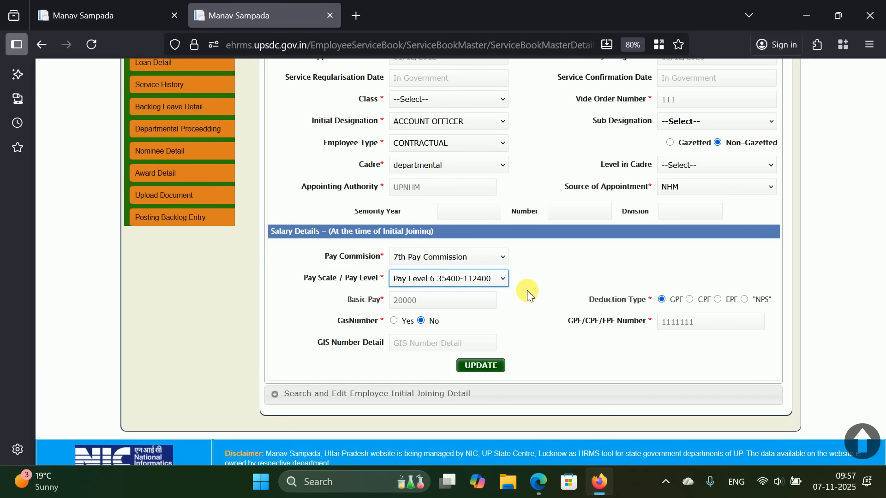
- Revert to 6th Pay Commission with PB-2 and grade pay 4200, keeping it unchanged
click(497, 263)
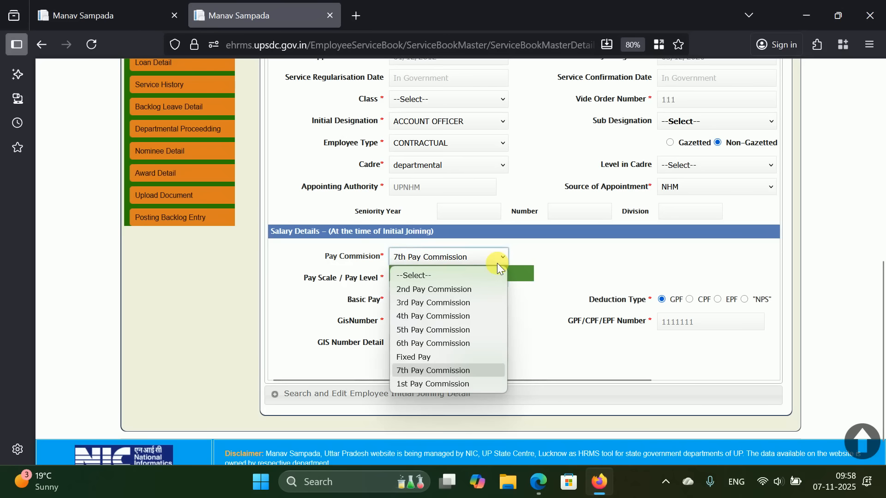
click(469, 343)
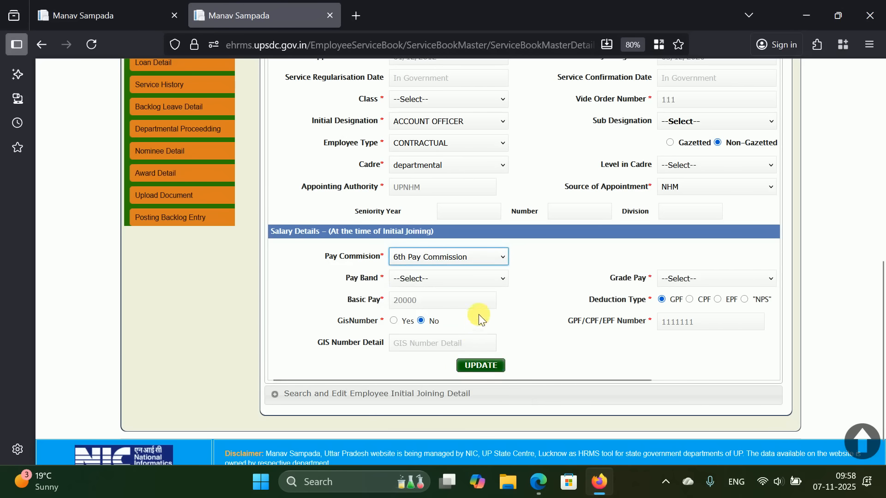
click(468, 283)
click(461, 325)
click(708, 282)
click(702, 310)
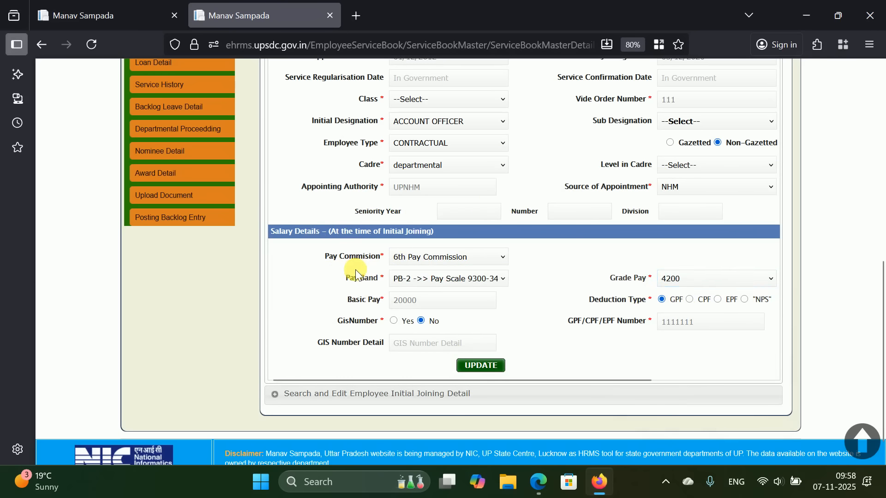
click(503, 257)
click(556, 269)
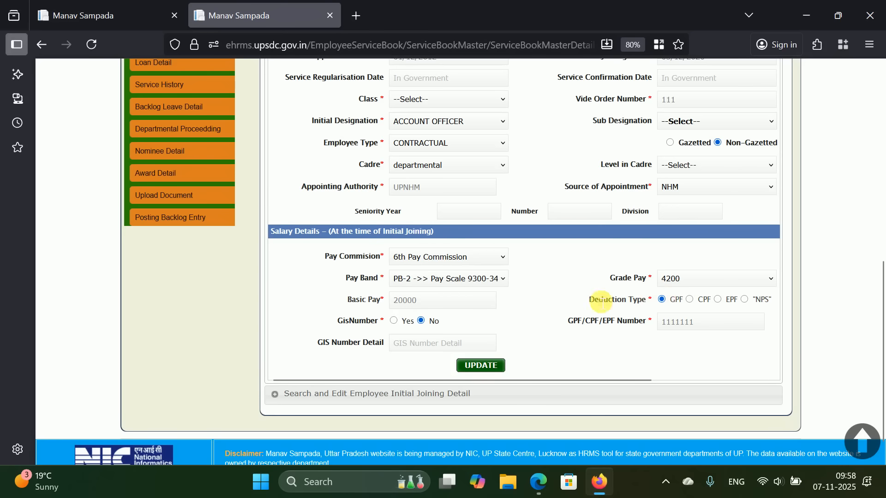
scroll(537, 301, up, 4)
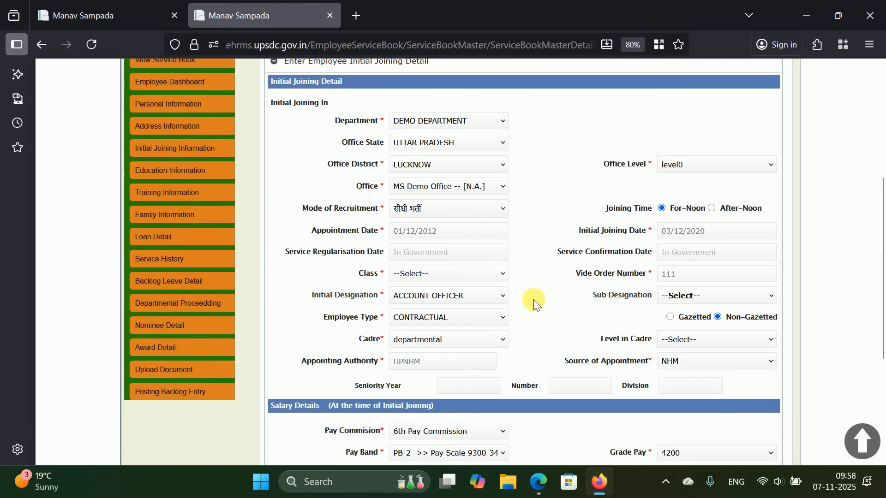
- Expand the existing qualification records showing the saved 2005 Diploma
scroll(194, 169, up, 4)
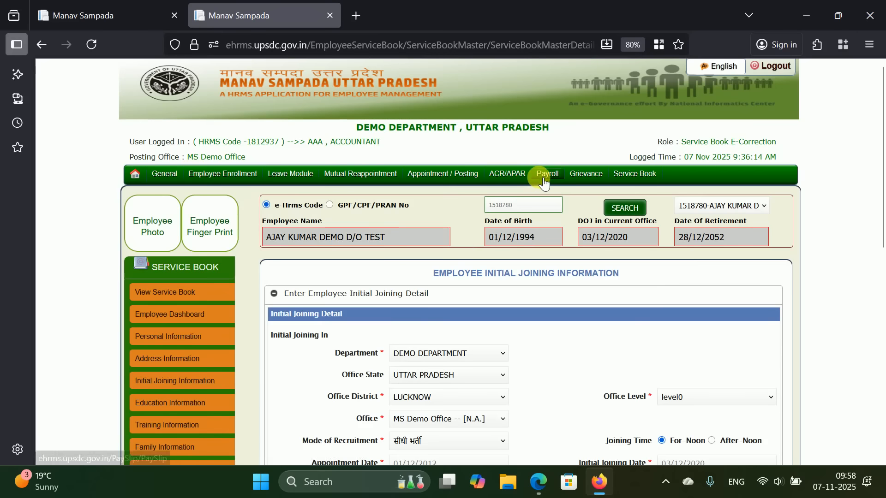
scroll(545, 182, down, 3)
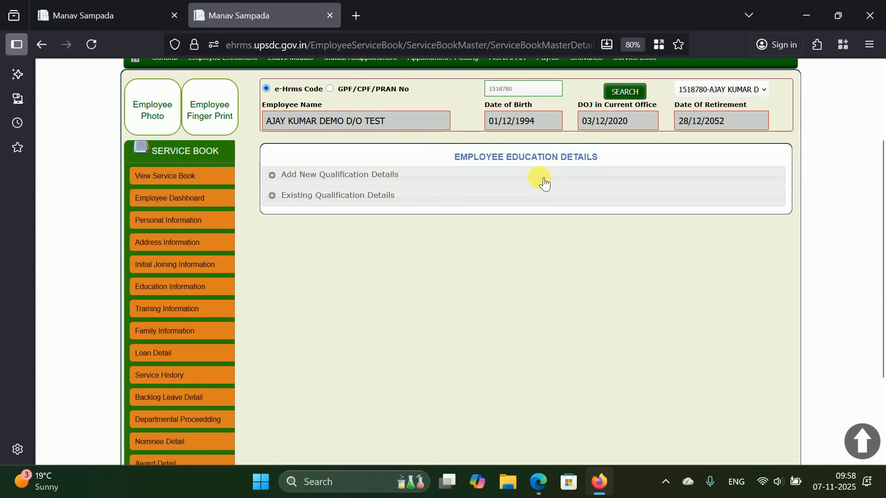
click(385, 196)
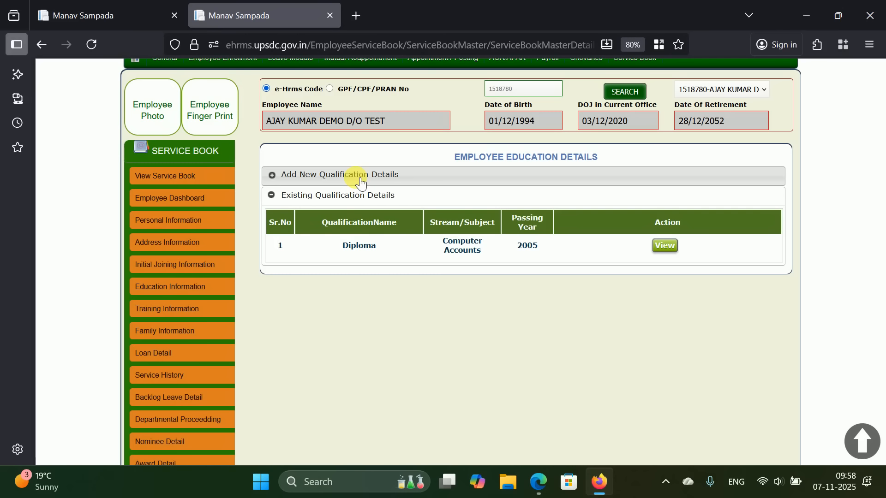
- Expand the blank Add New Qualification form, then go to Training Information
click(361, 182)
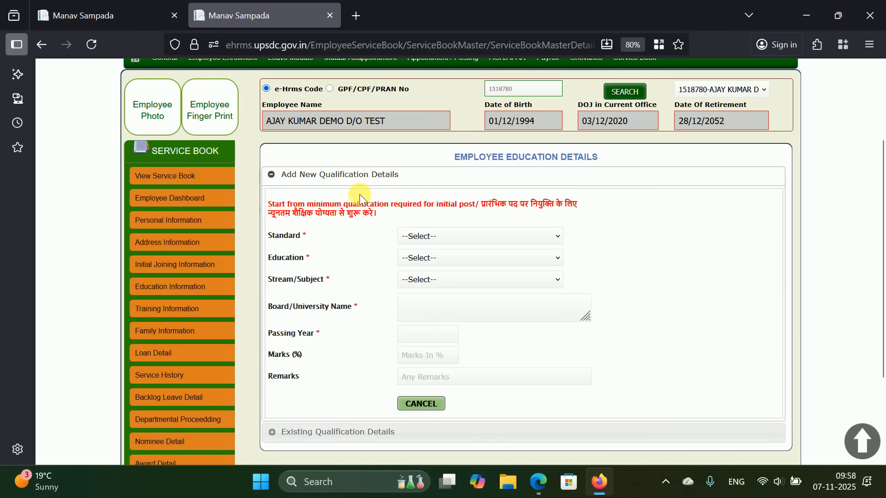
scroll(359, 194, down, 1)
scroll(353, 198, down, 1)
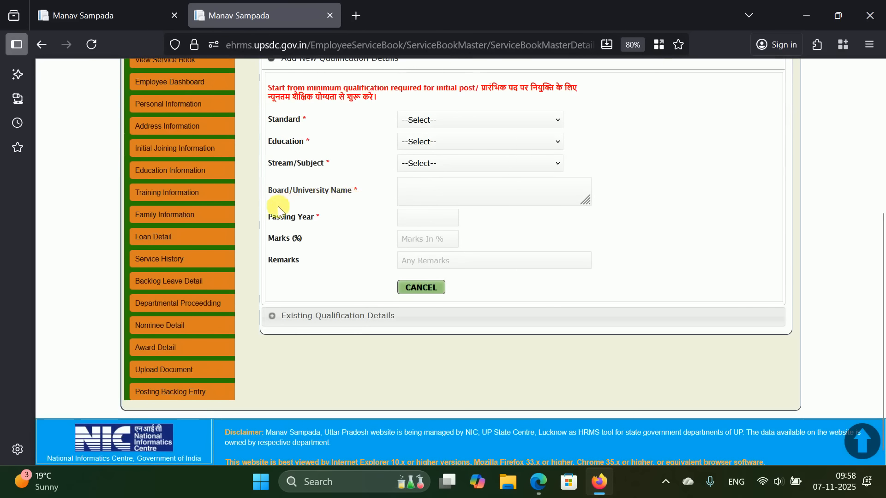
click(166, 194)
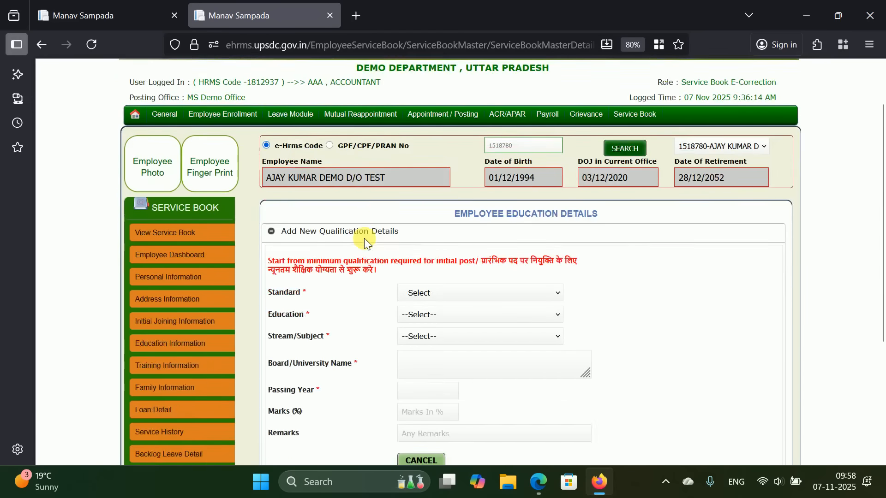
- Review the Test Demo Vivek training record, then go to Family Information
scroll(364, 238, down, 3)
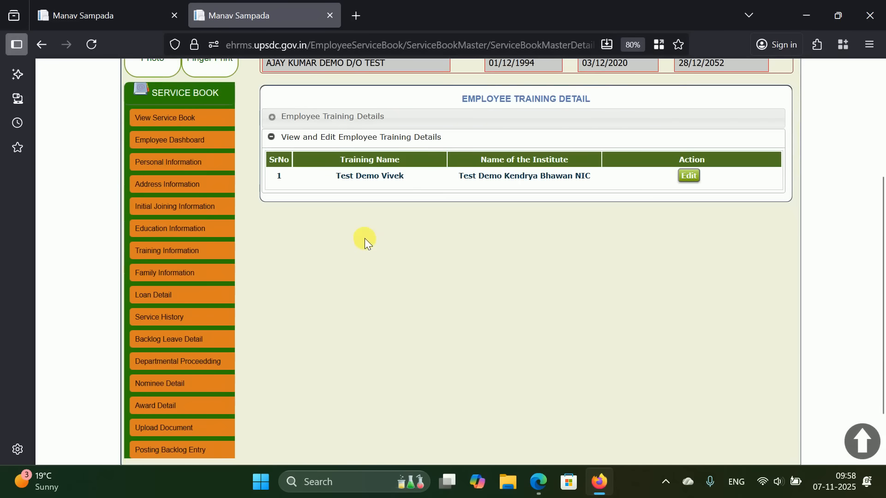
scroll(365, 237, down, 1)
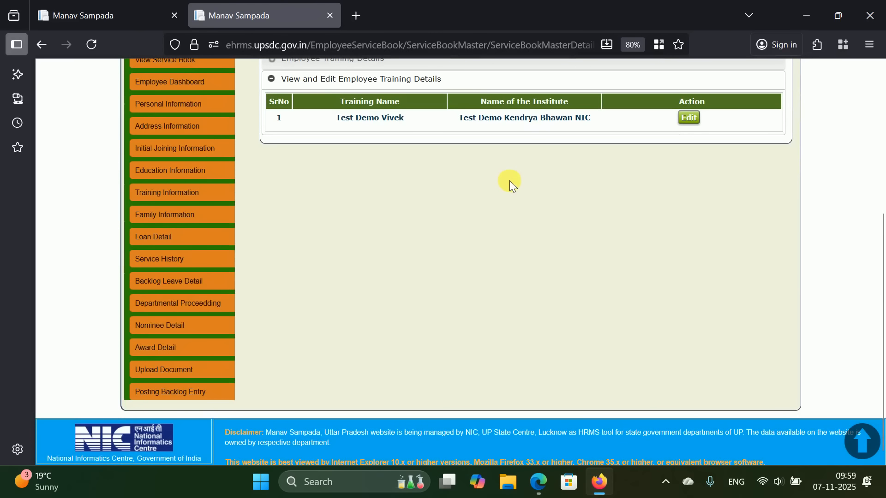
click(177, 217)
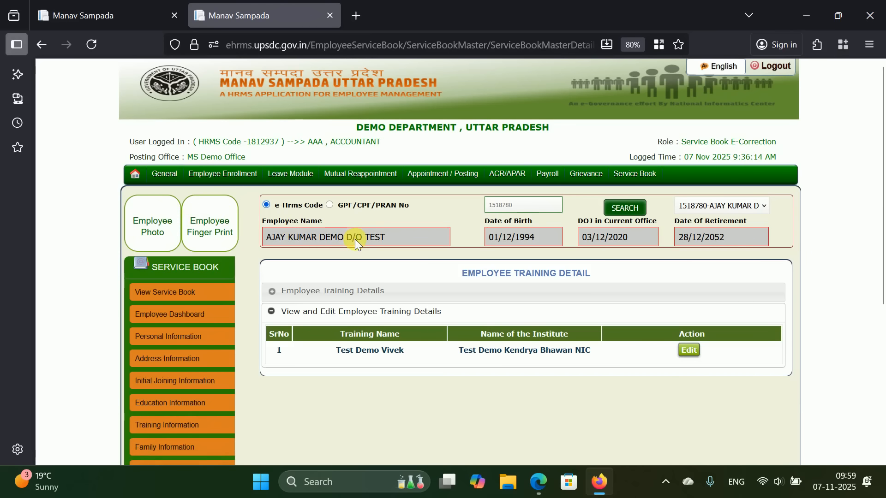
- Use NEW ENTRY to expand the Enter Employee Family Details form
scroll(364, 239, down, 3)
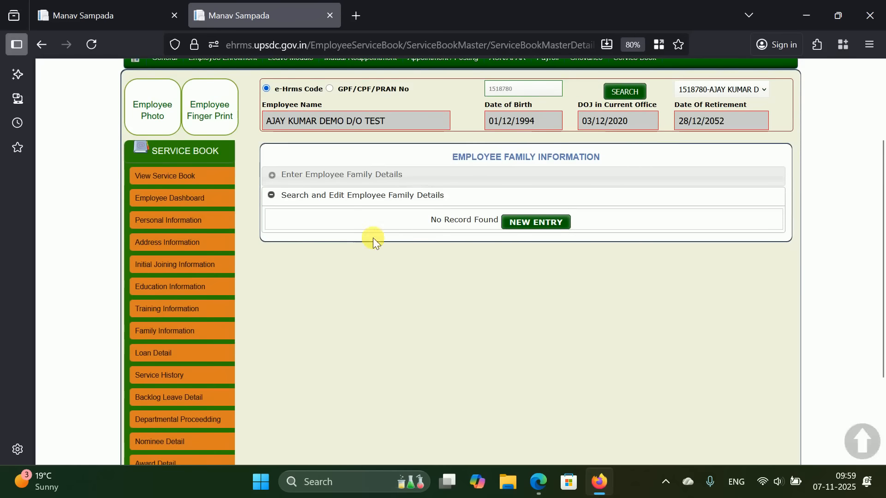
click(543, 223)
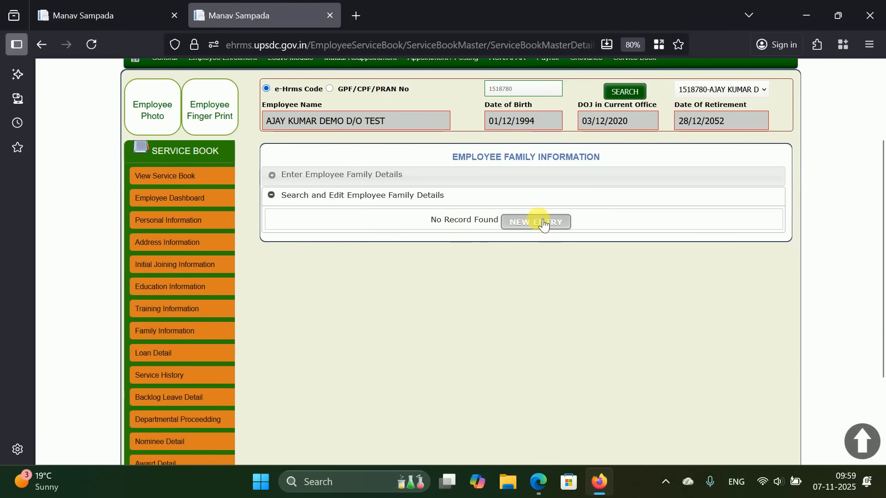
click(543, 223)
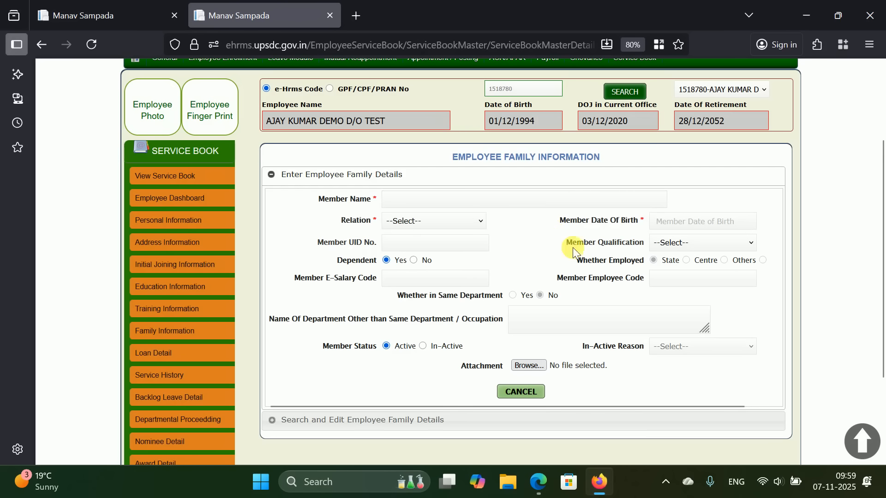
click(717, 242)
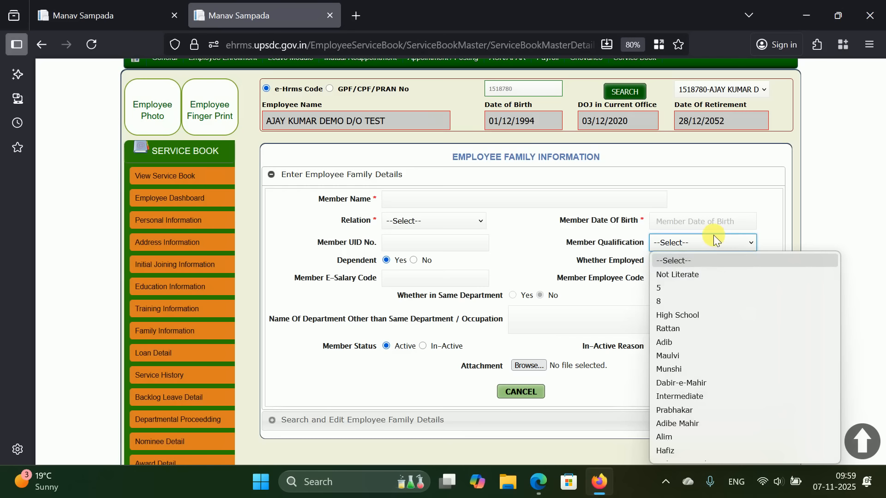
click(622, 239)
click(685, 242)
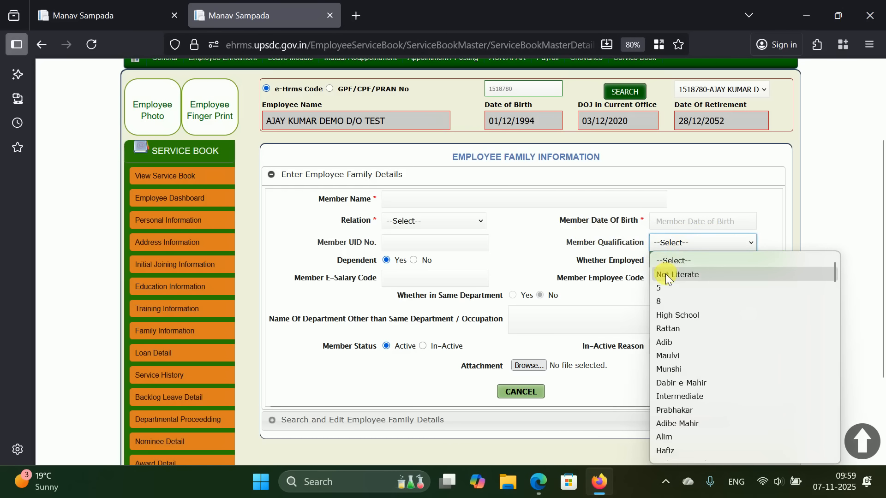
click(632, 267)
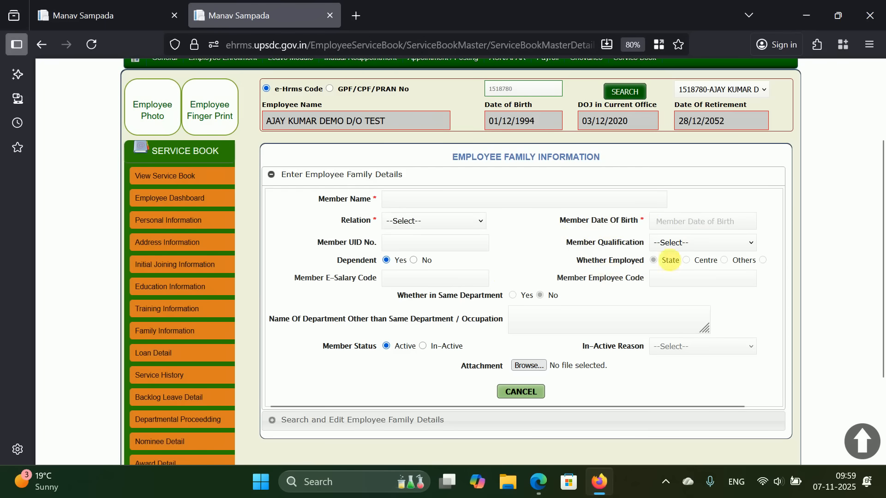
click(686, 244)
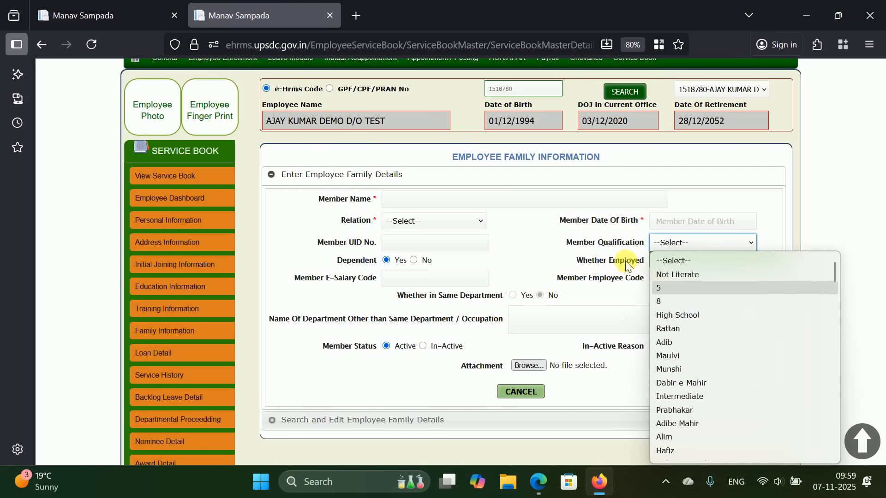
click(597, 248)
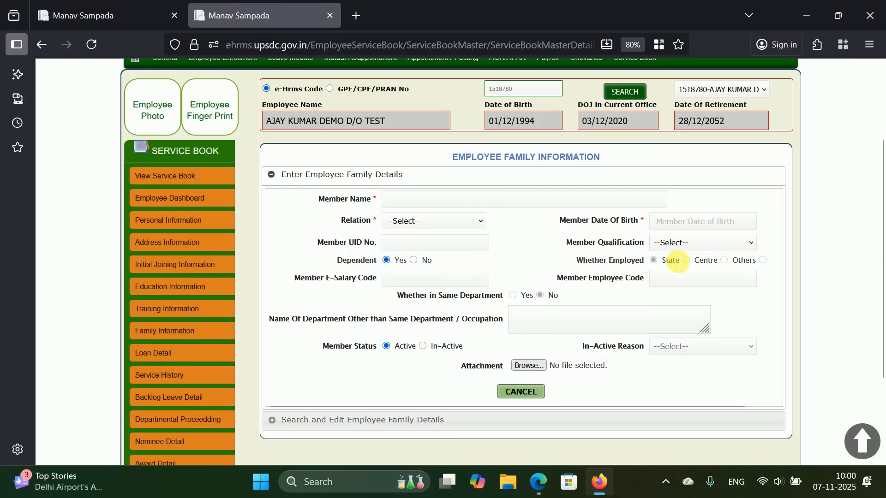
scroll(673, 262, down, 1)
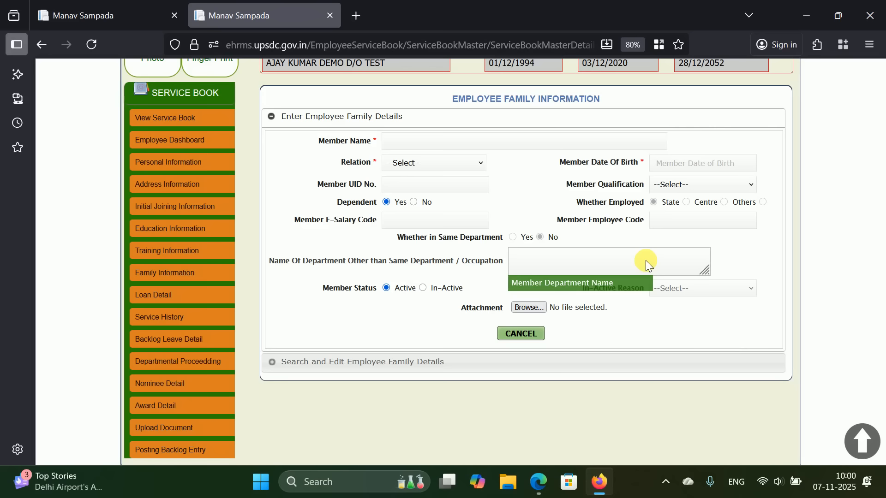
scroll(438, 267, down, 1)
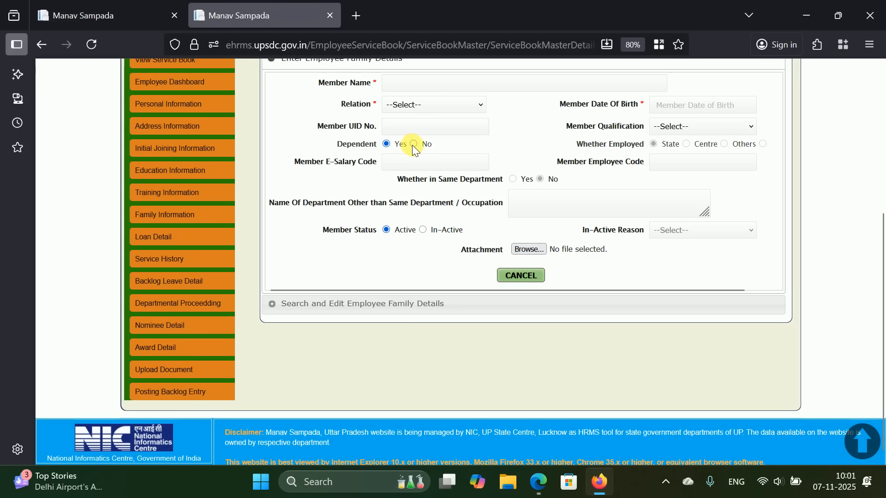
- Mark the family member as not dependent and employed by the State, then focus Member Employee Code
click(414, 144)
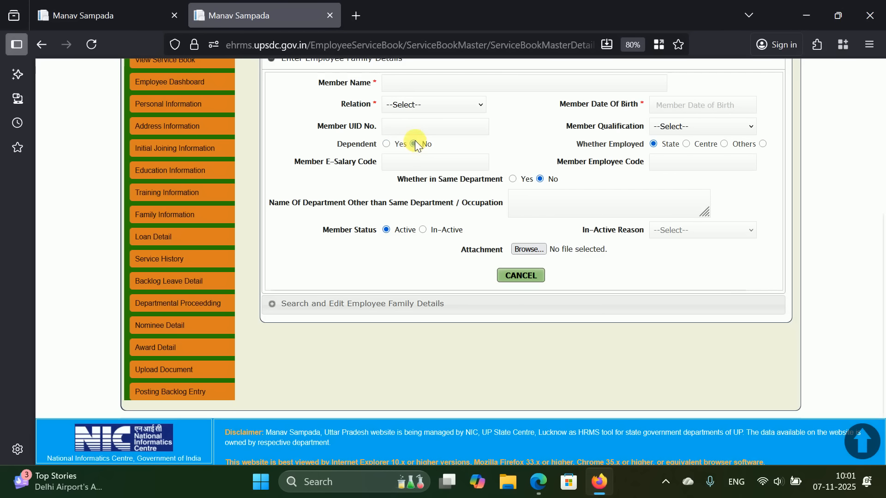
click(687, 147)
click(724, 144)
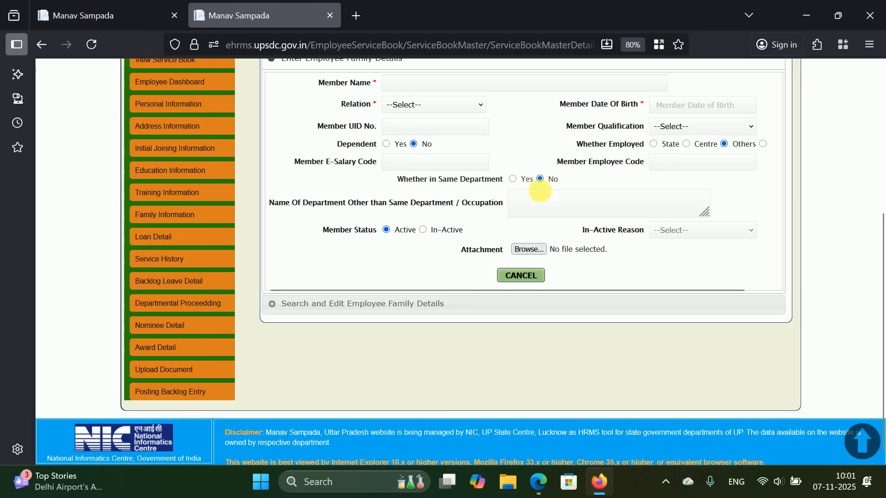
click(686, 145)
click(696, 161)
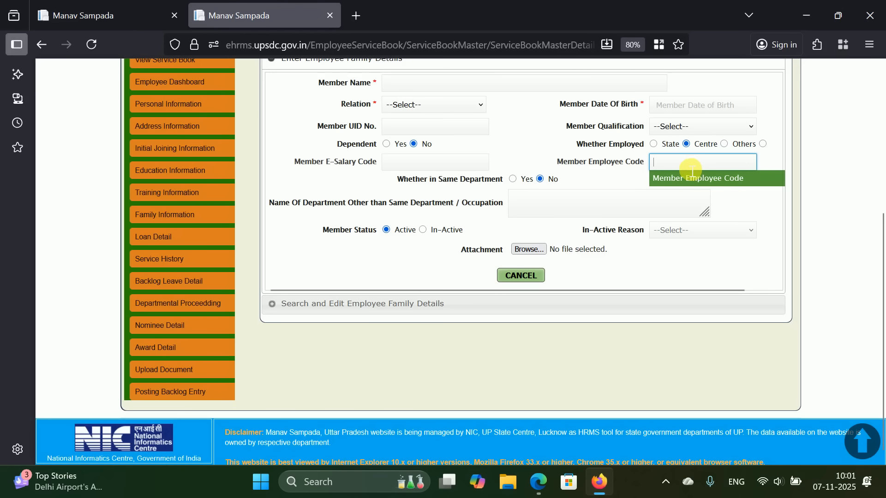
click(653, 144)
click(670, 166)
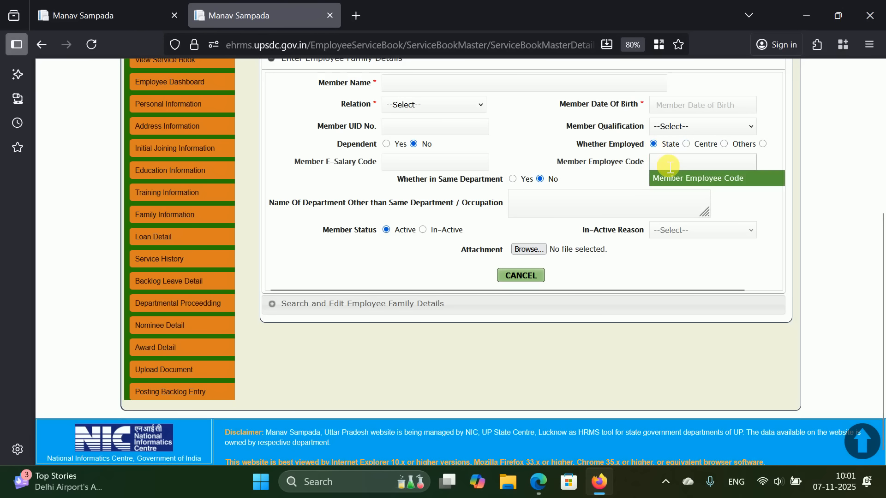
click(670, 166)
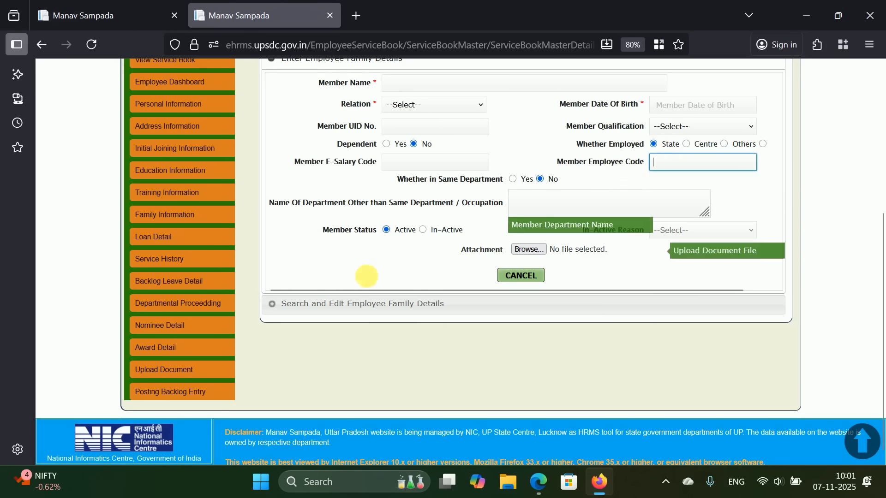
scroll(330, 265, down, 1)
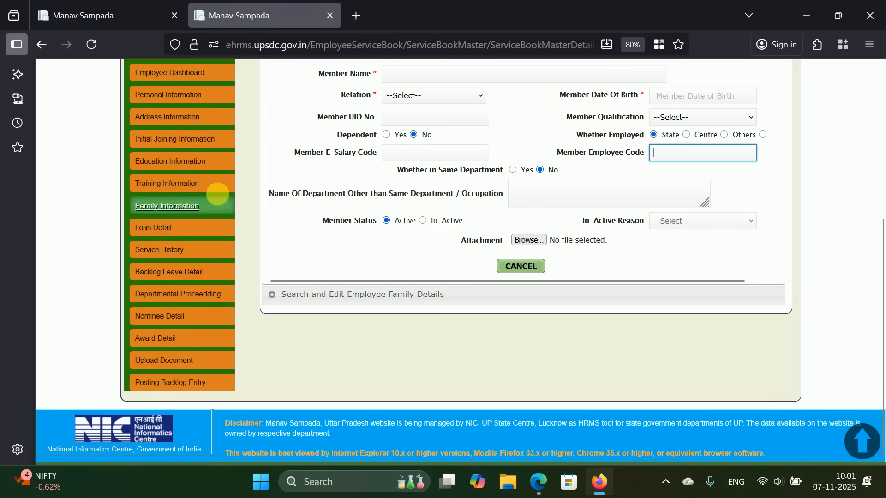
- Open the Employee History Sheet form and choose Service Regularization as the transaction type
click(185, 258)
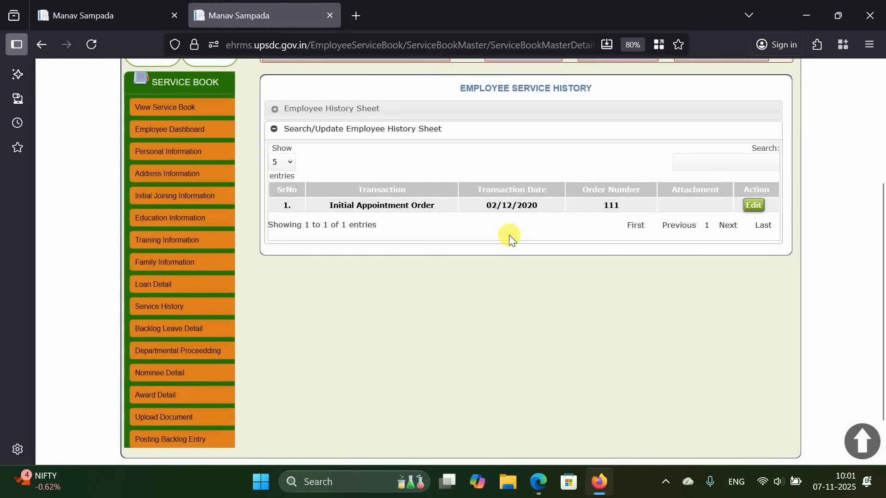
click(333, 110)
click(439, 155)
scroll(424, 342, down, 5)
click(423, 352)
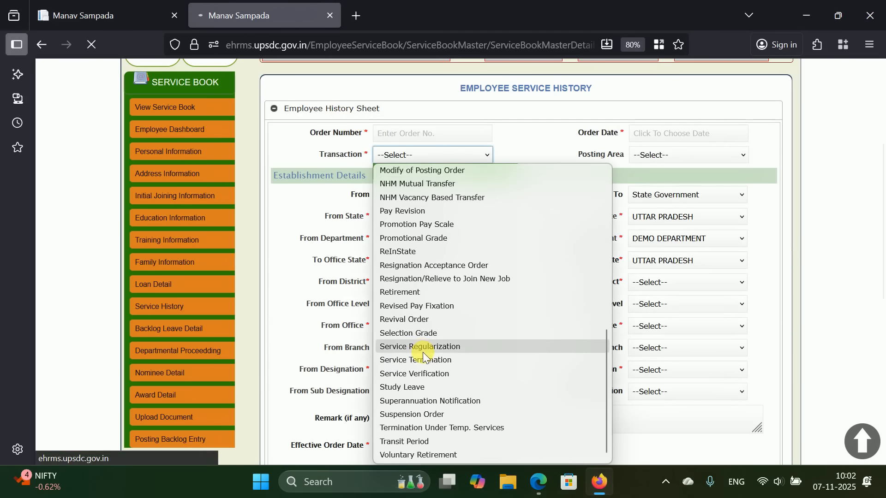
scroll(434, 327, down, 2)
- Open the eHRMS login form and select the DEMO department
scroll(437, 325, up, 2)
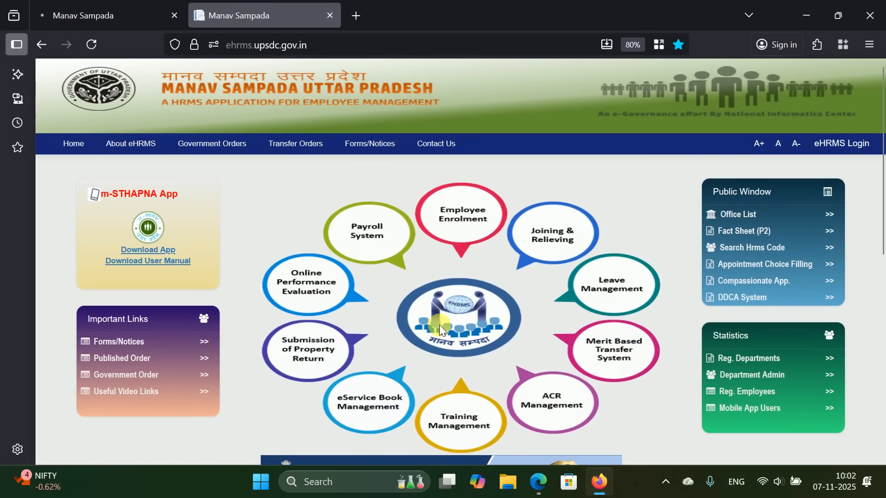
click(828, 144)
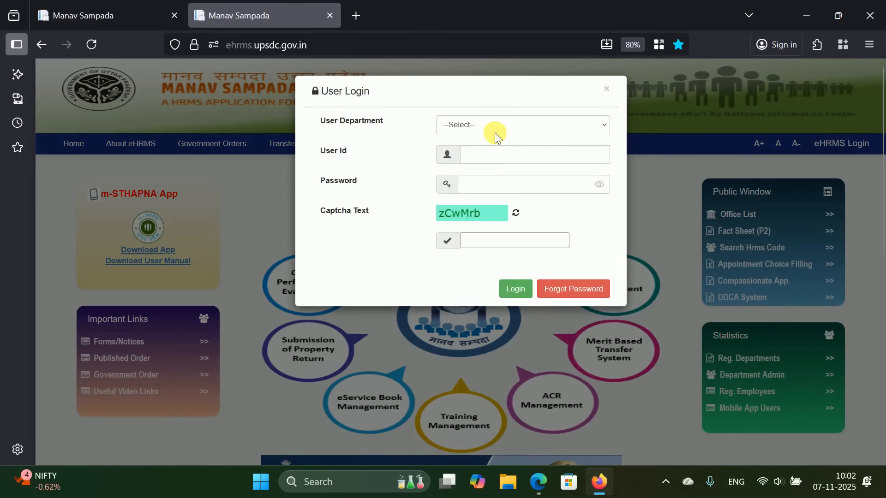
click(495, 133)
key(End)
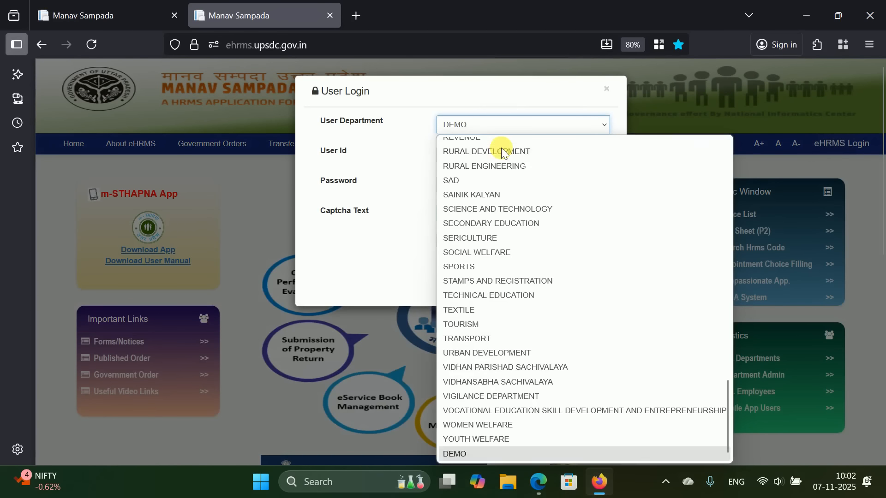
click(517, 454)
- Enter the user id, account password and captcha, log in, and dismiss the Invalid Captcha alert
click(525, 157)
text(1812937)
click(504, 185)
text(123456789)
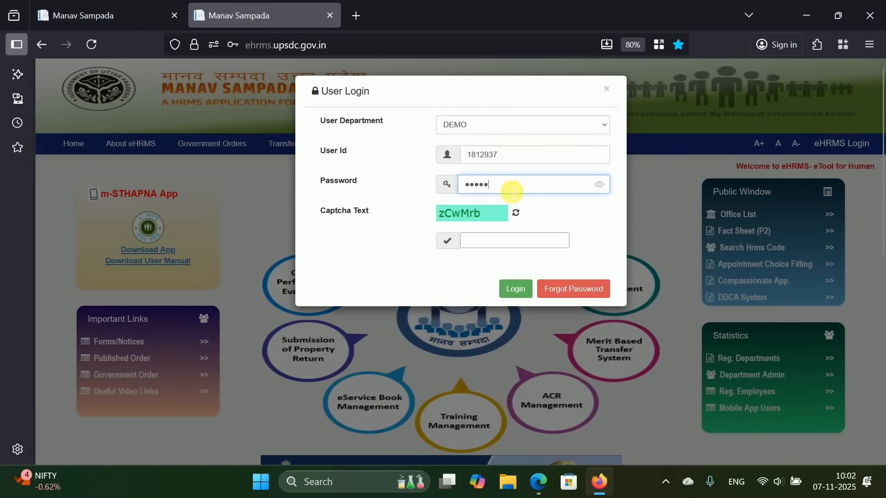
click(518, 242)
text(CwMrb)
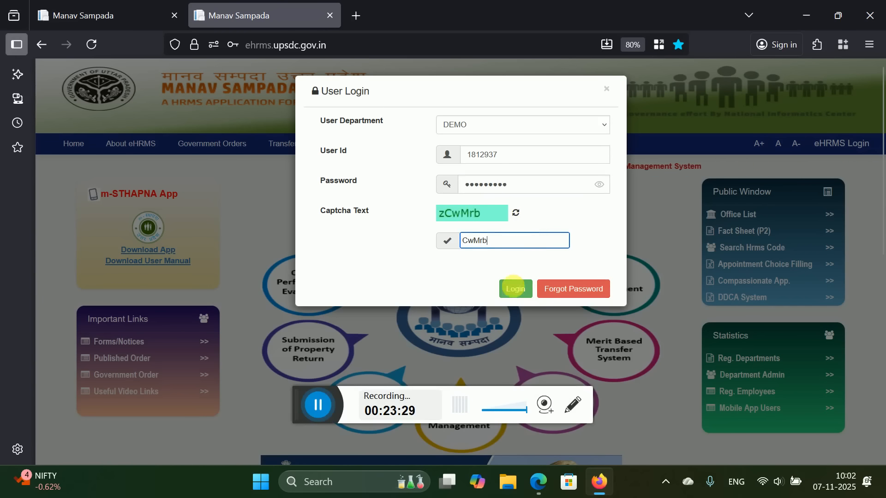
click(515, 288)
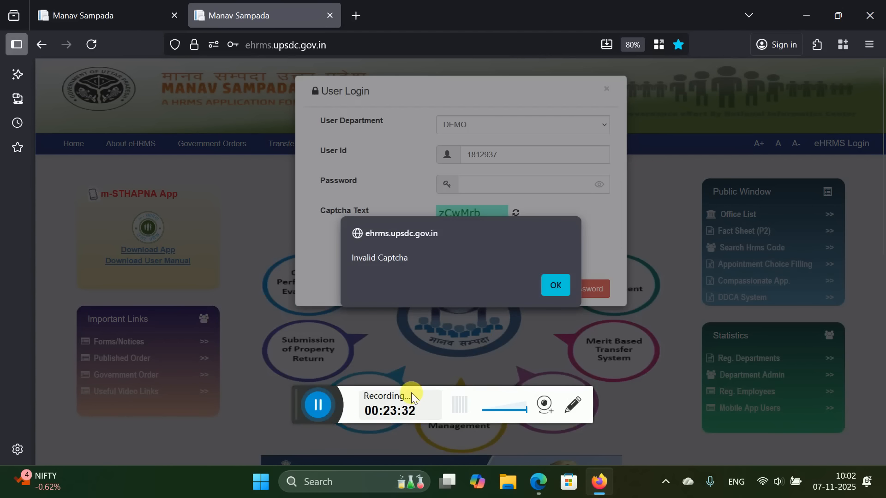
click(552, 289)
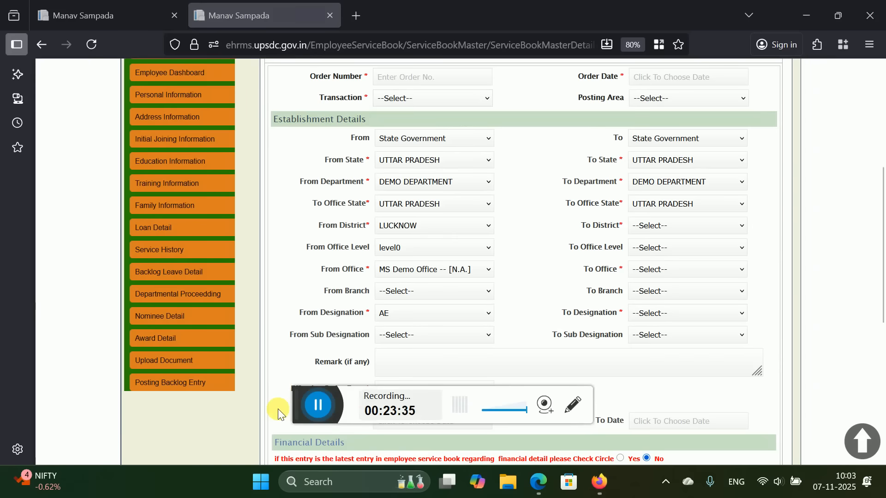
- Try Calculation of Previous Service, then settle on Compulsory Retirement as the transaction type
click(471, 99)
scroll(497, 188, down, 5)
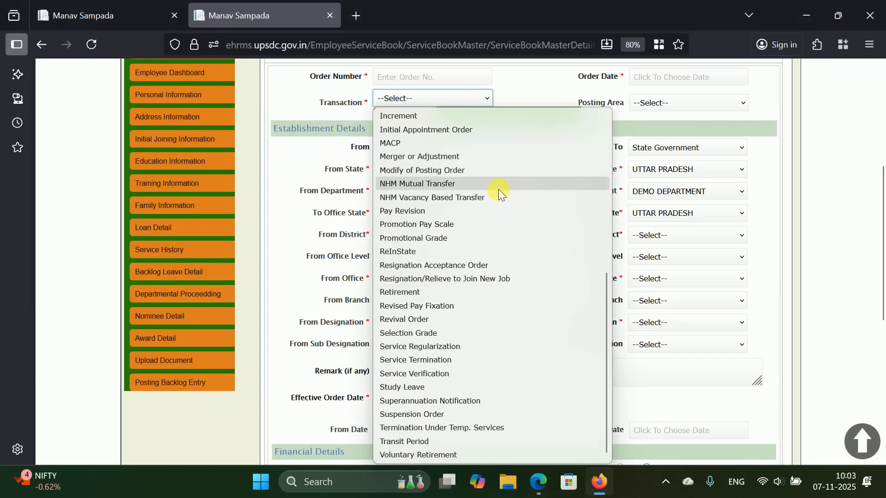
scroll(498, 189, up, 5)
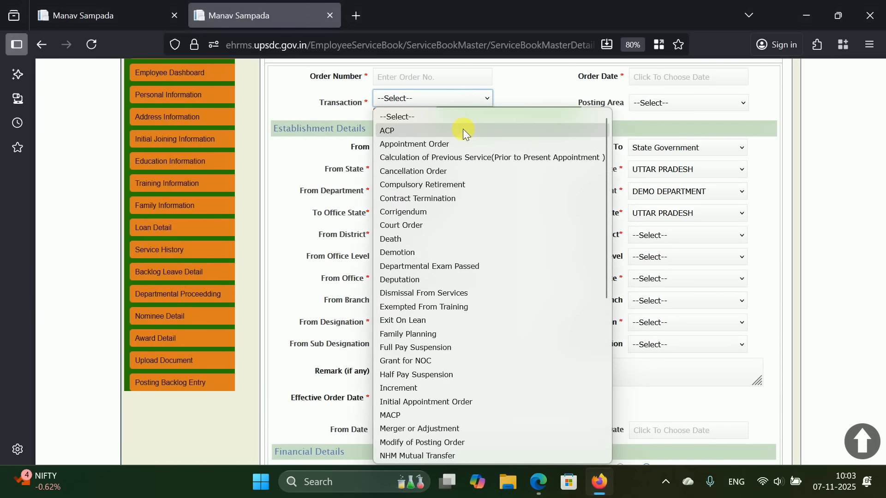
click(444, 157)
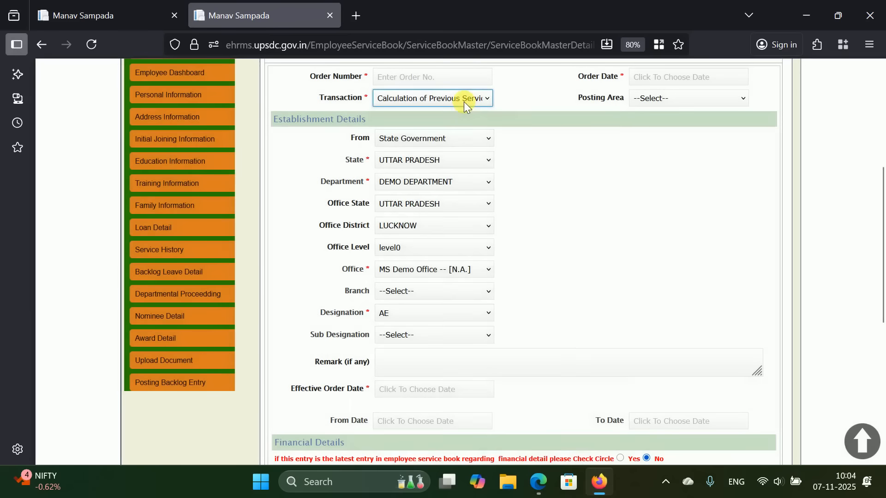
click(464, 100)
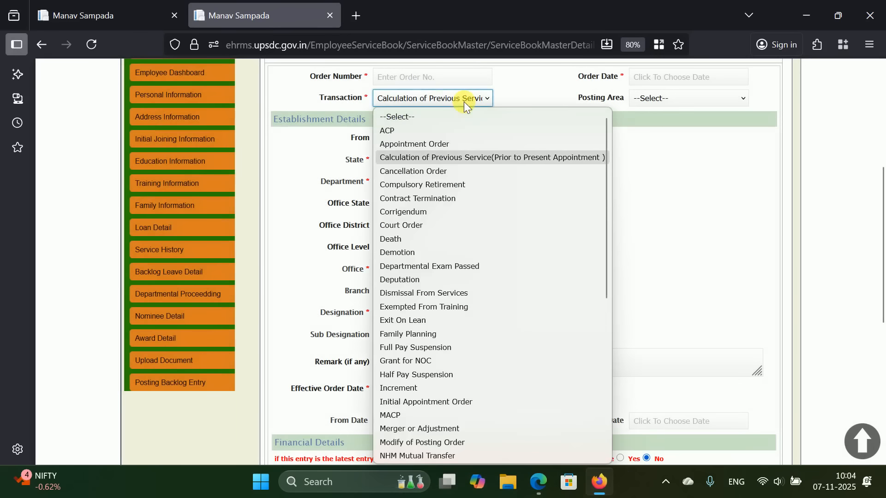
click(436, 184)
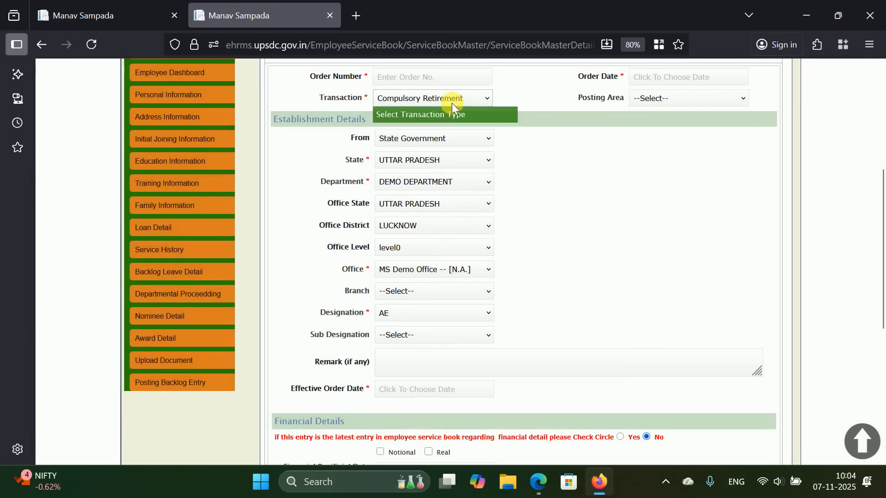
click(451, 102)
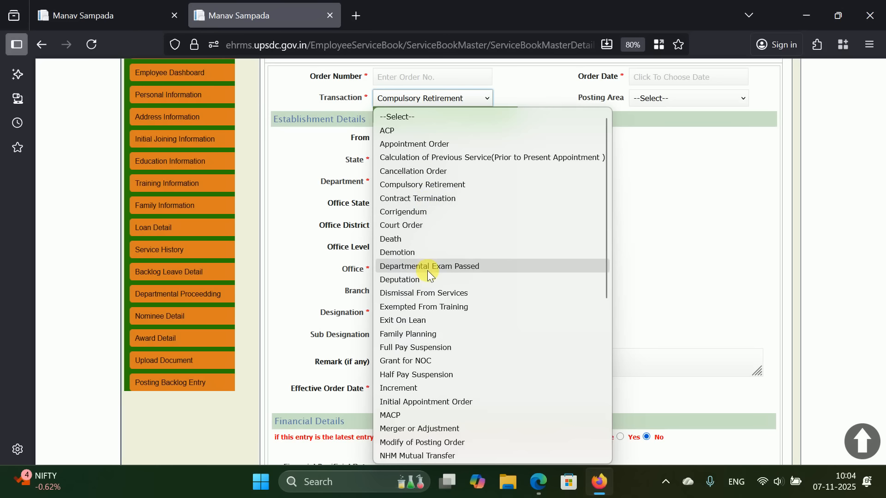
scroll(427, 270, down, 2)
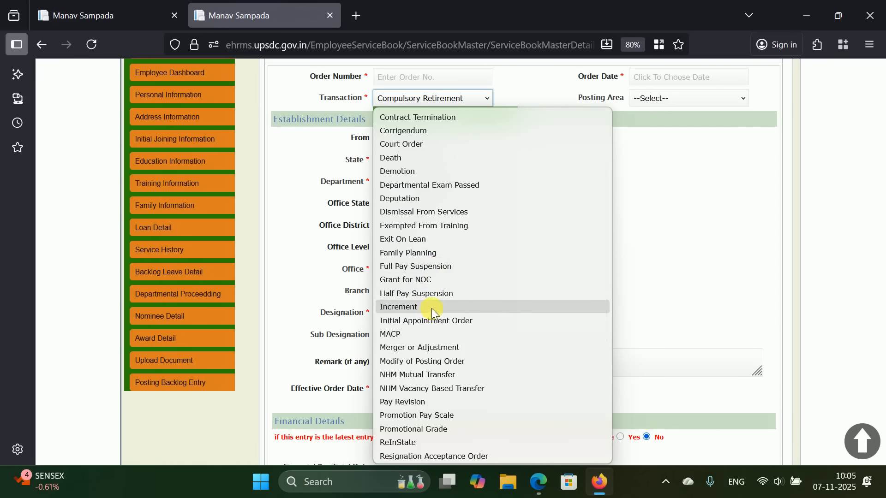
scroll(431, 309, down, 2)
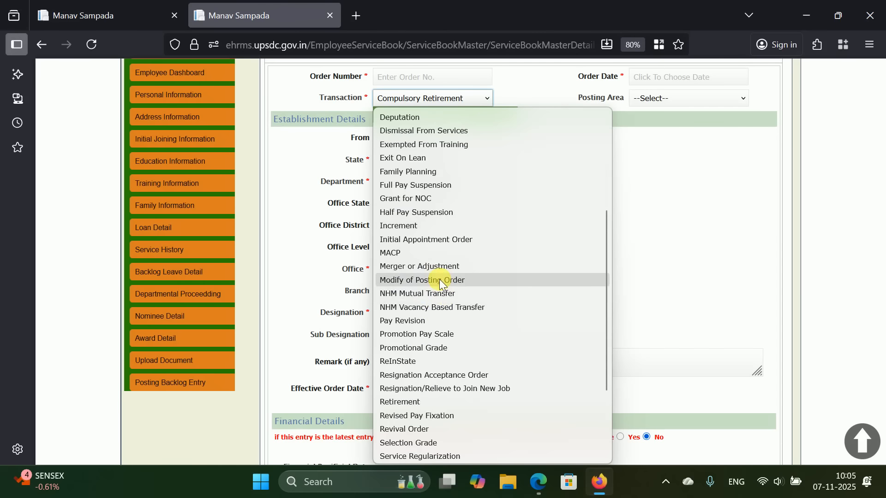
scroll(441, 281, down, 3)
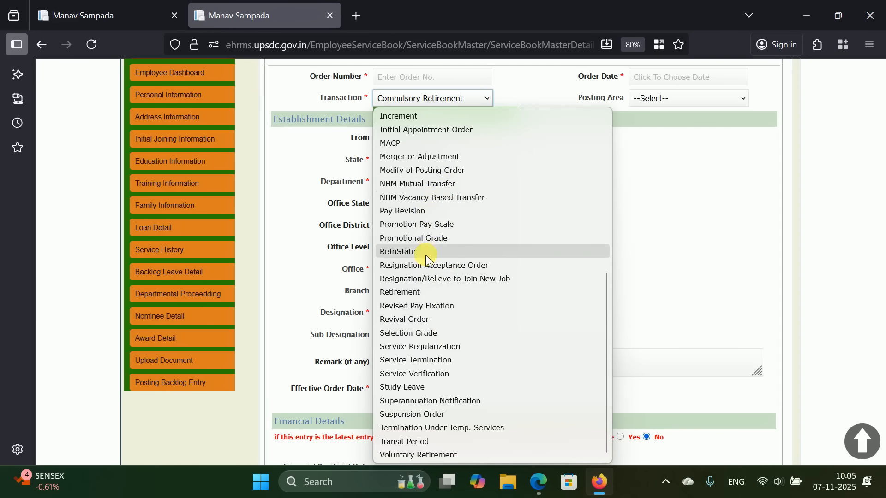
click(710, 181)
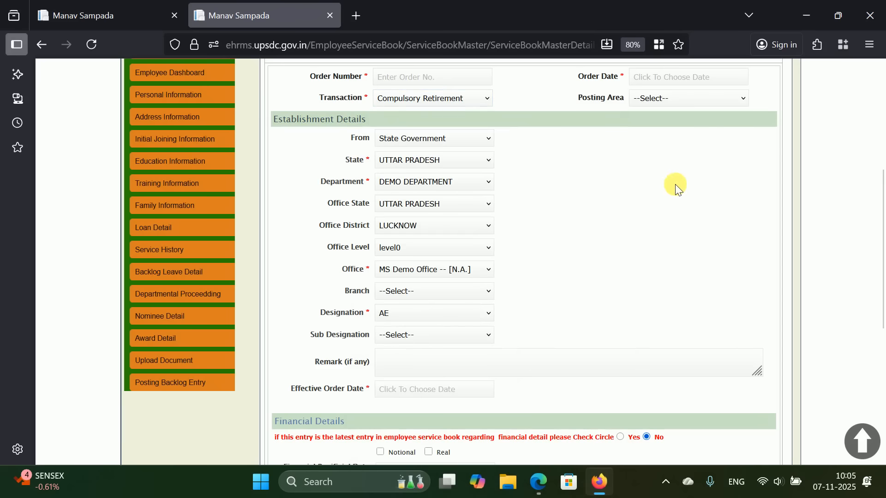
click(183, 273)
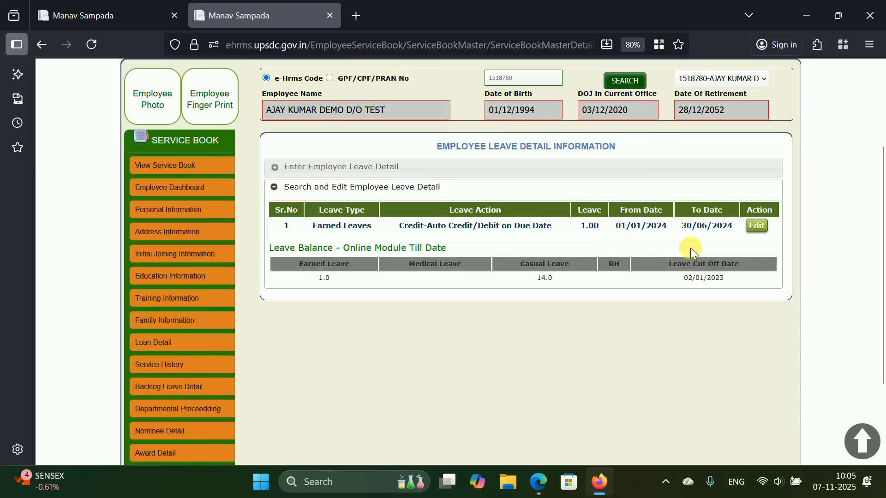
click(766, 231)
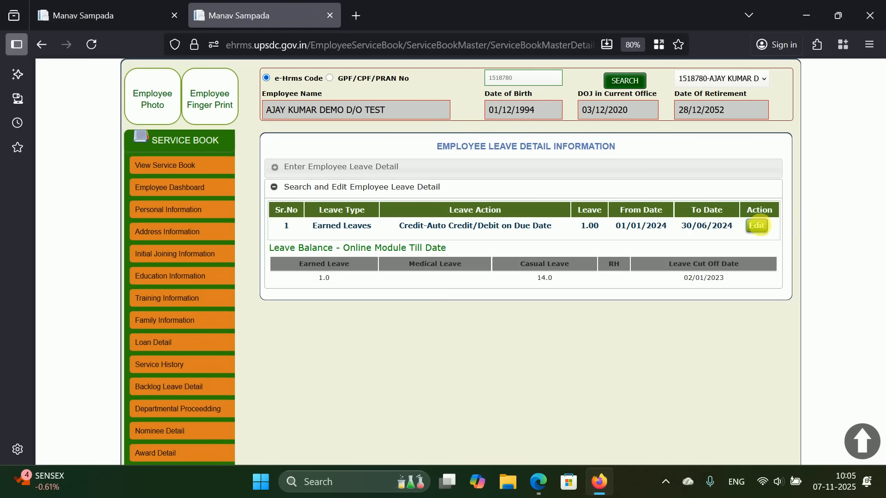
scroll(397, 280, down, 3)
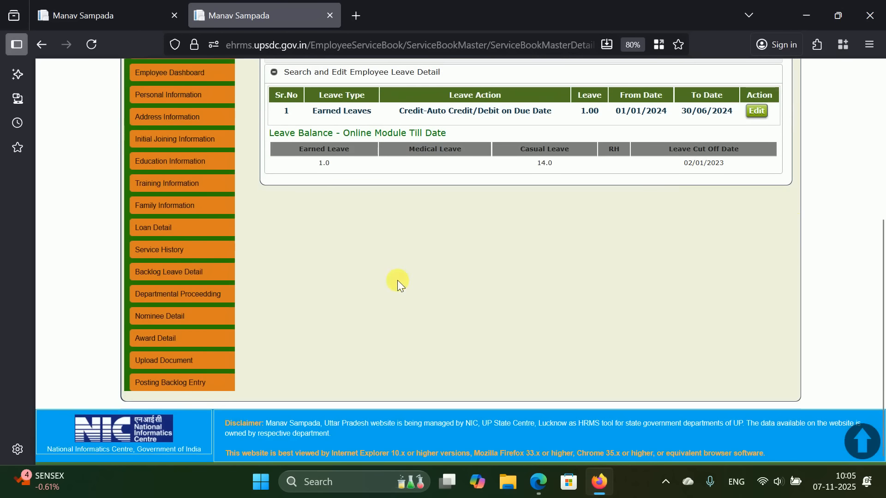
- Check the Departmental Proceeding page to confirm the employee has no proceedings recorded
click(218, 296)
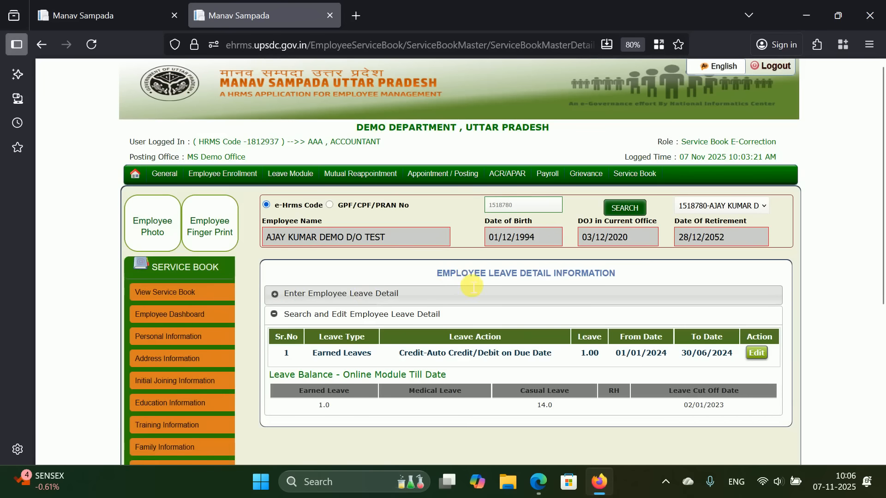
scroll(466, 281, down, 3)
scroll(466, 281, up, 4)
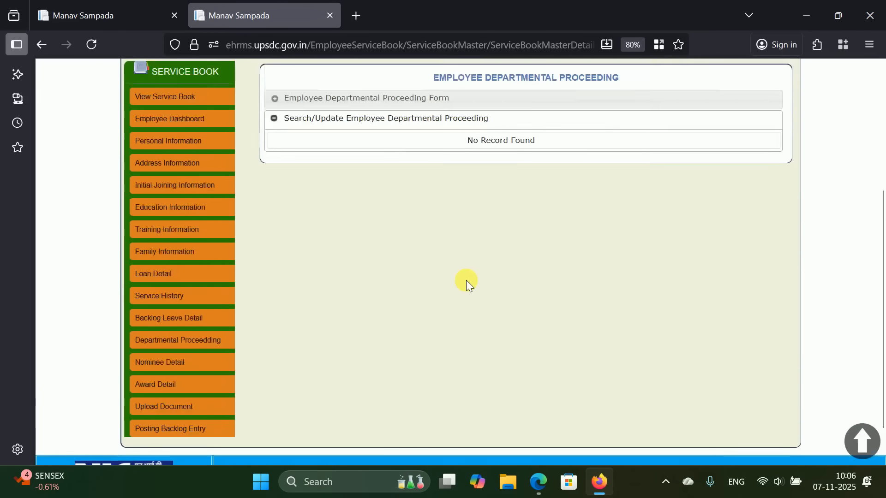
scroll(465, 278, down, 3)
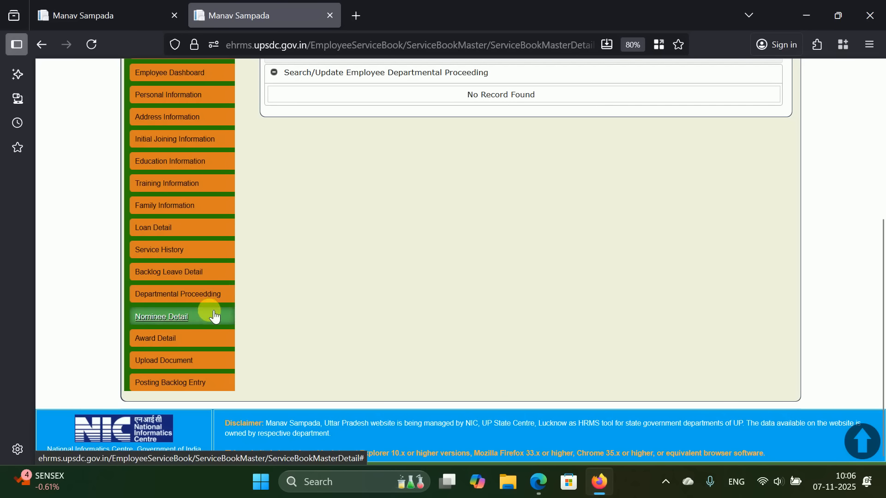
- Go to Nominee Detail and start a blank new nominee entry with Minor Status defaulting to No
click(179, 316)
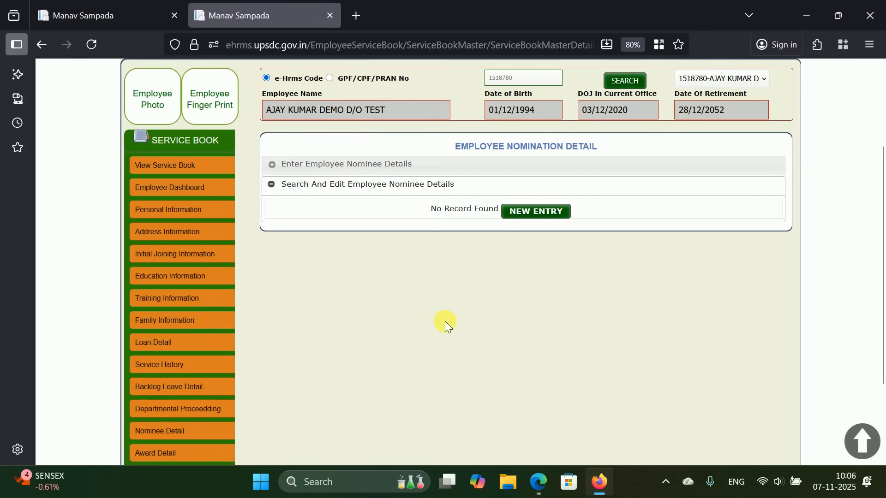
click(528, 210)
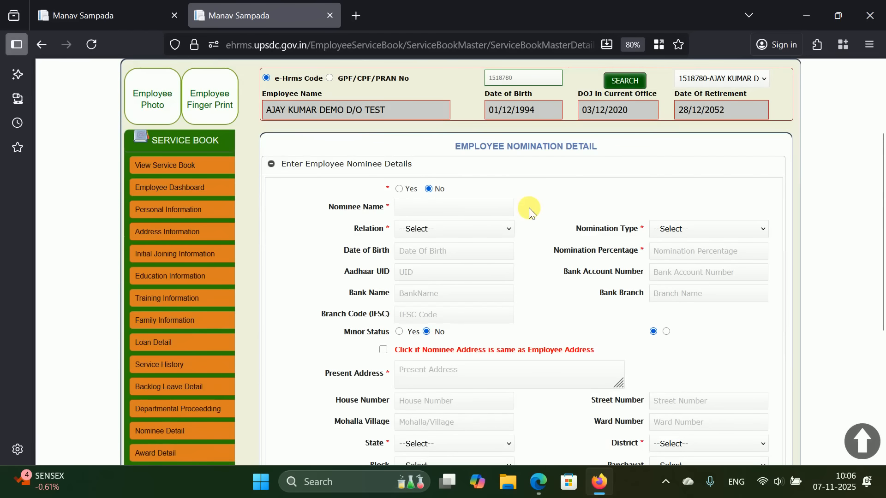
scroll(527, 208, down, 3)
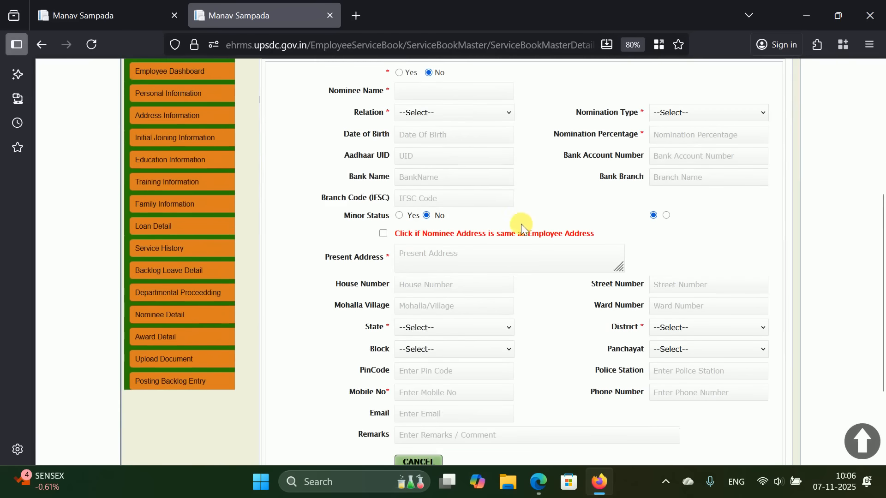
scroll(522, 223, down, 2)
scroll(520, 225, up, 2)
scroll(517, 227, down, 2)
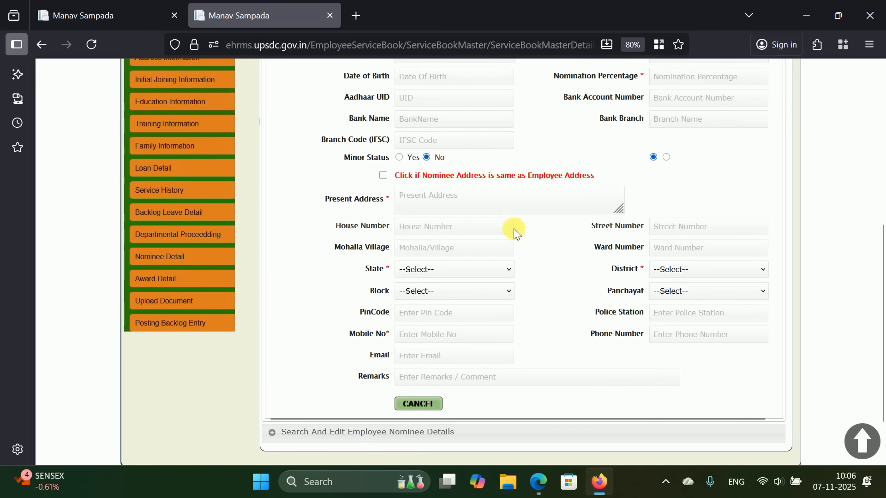
- Review the Posting Backlog Entry page's three earlier transfer/posting records in Lucknow and Unnao
click(183, 329)
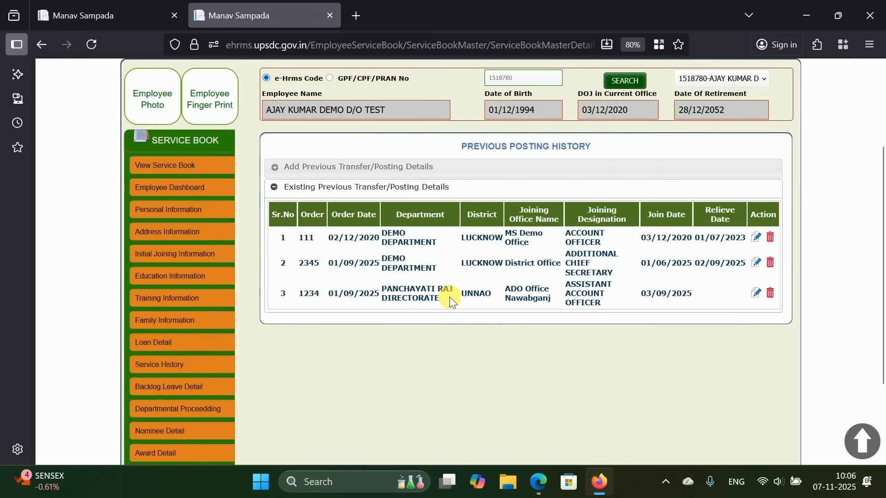
scroll(442, 303, down, 3)
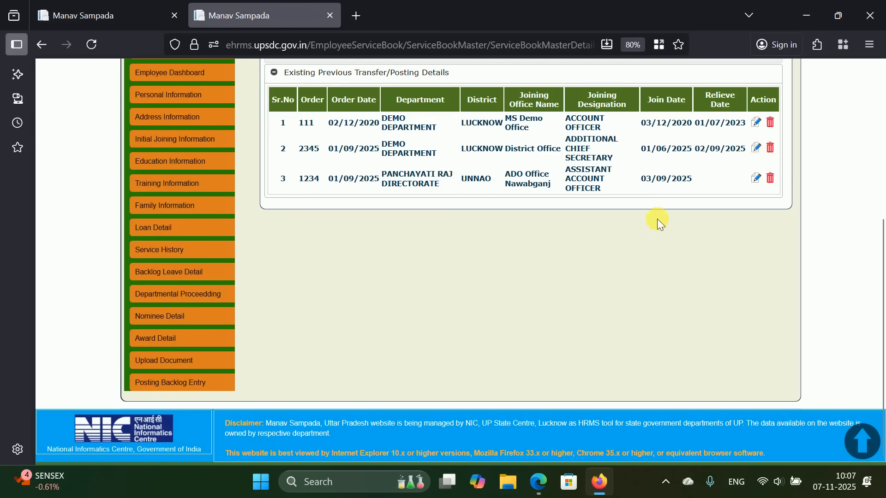
scroll(637, 229, up, 4)
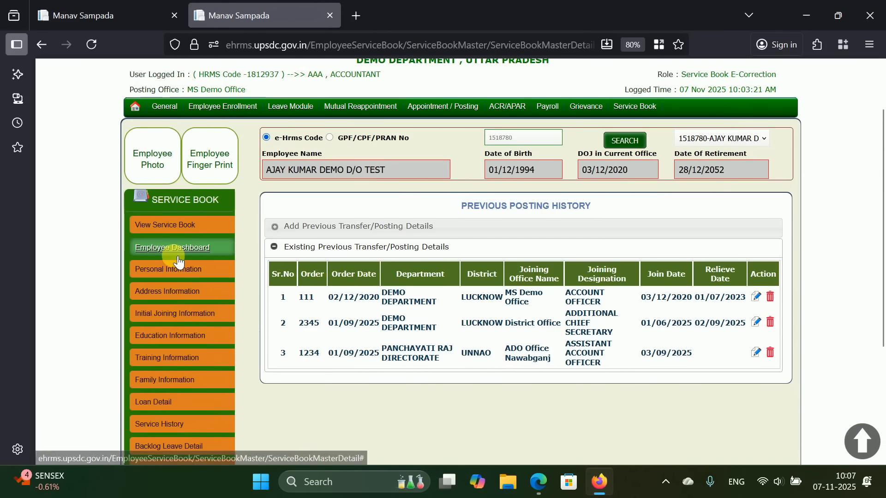
scroll(516, 214, up, 2)
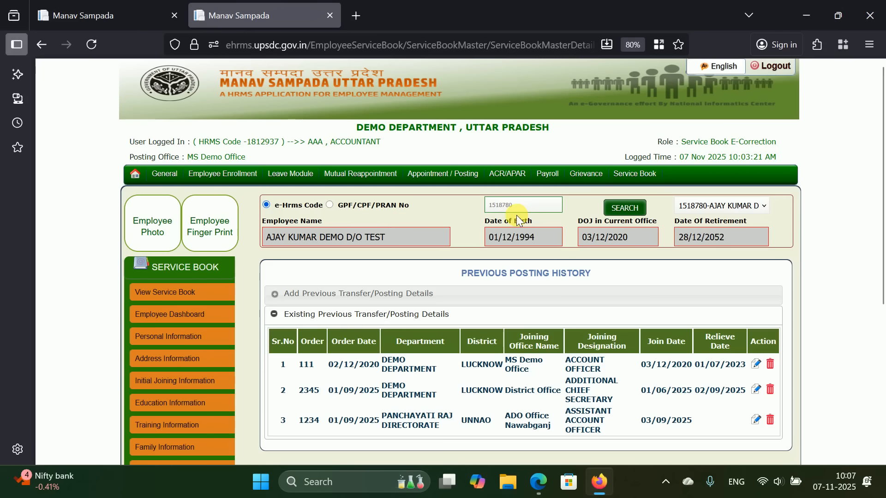
scroll(516, 215, down, 3)
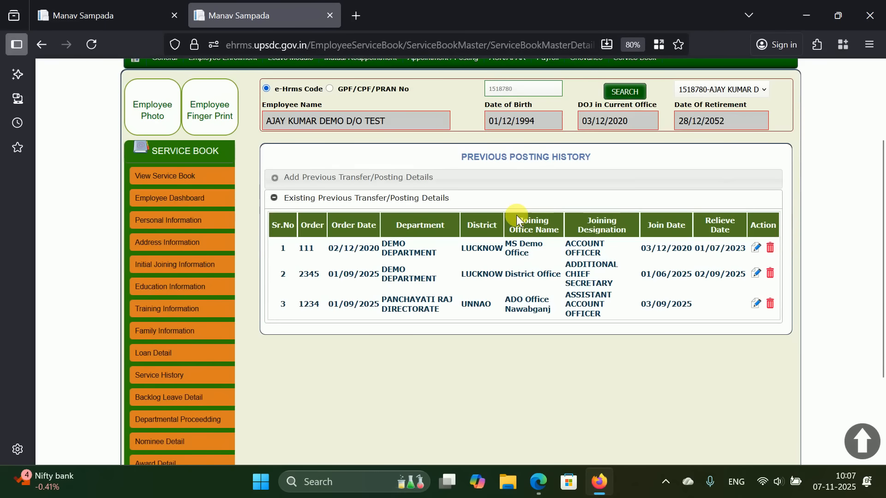
scroll(570, 212, up, 3)
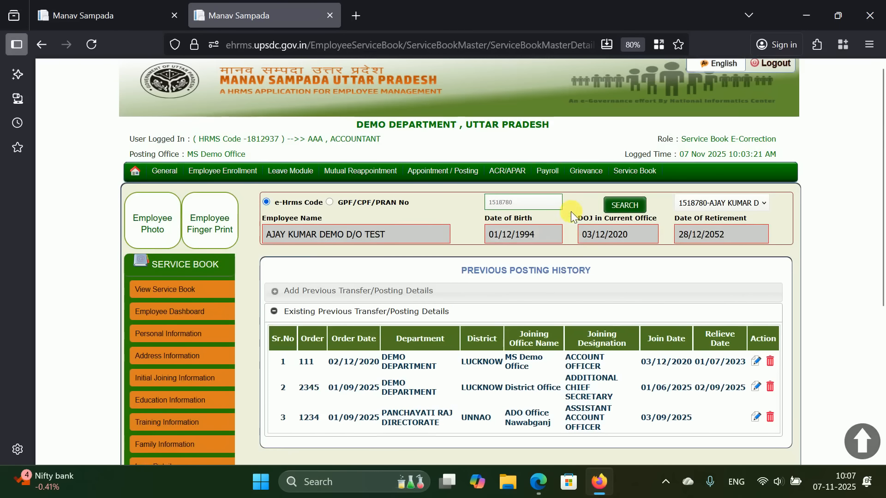
drag(380, 141, 137, 145)
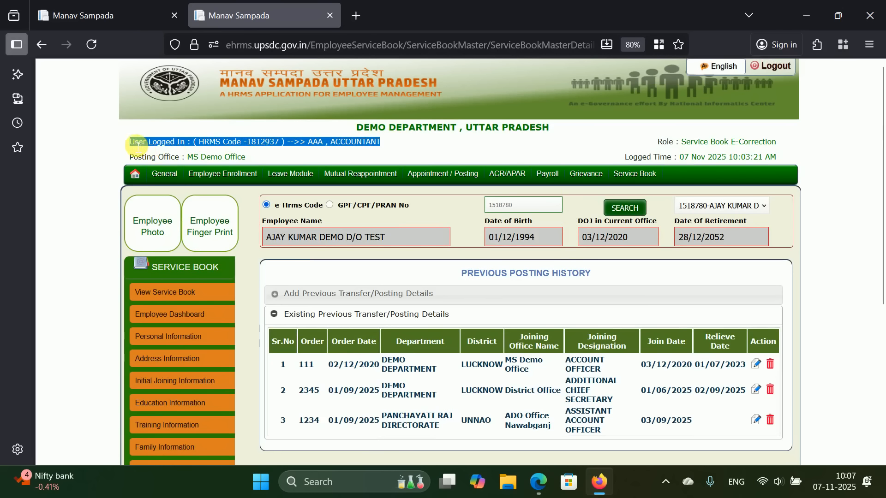
click(397, 143)
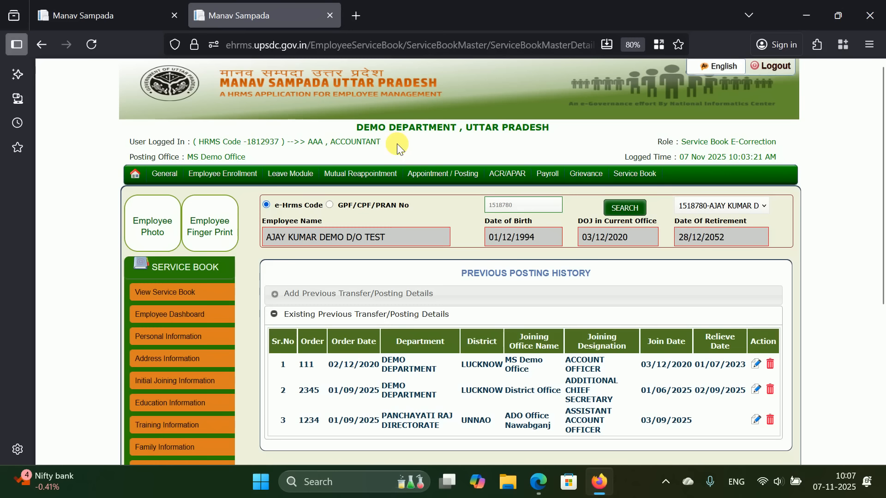
drag(385, 143, 137, 138)
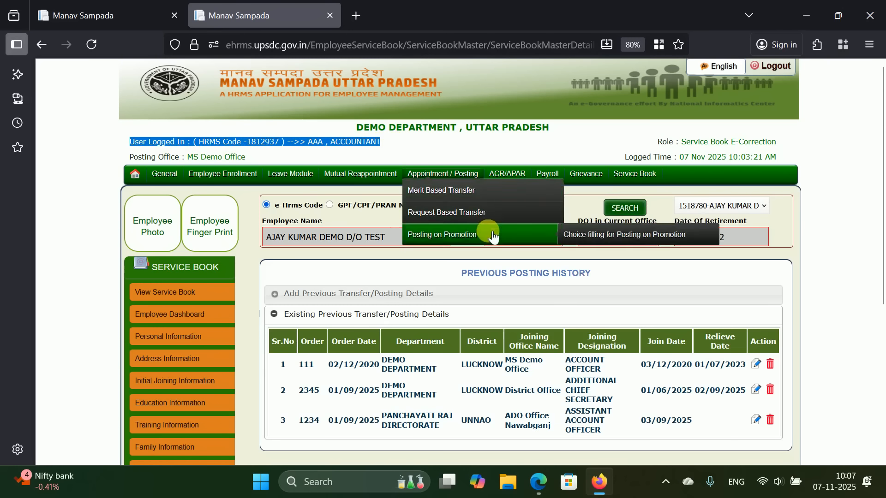
scroll(452, 269, down, 2)
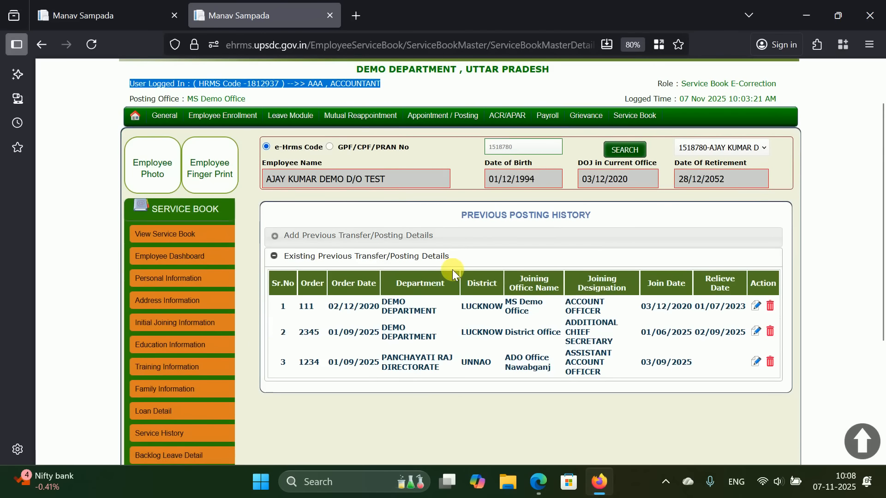
scroll(452, 269, down, 4)
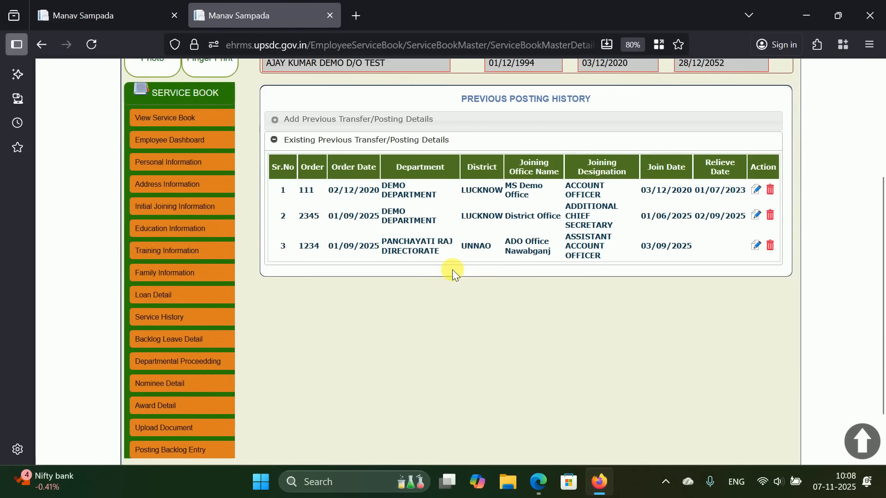
scroll(452, 269, up, 6)
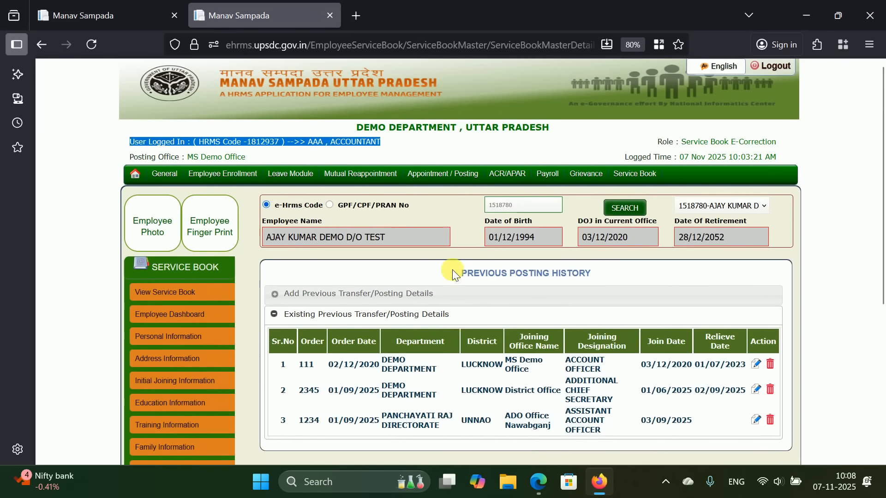
click(600, 484)
click(602, 489)
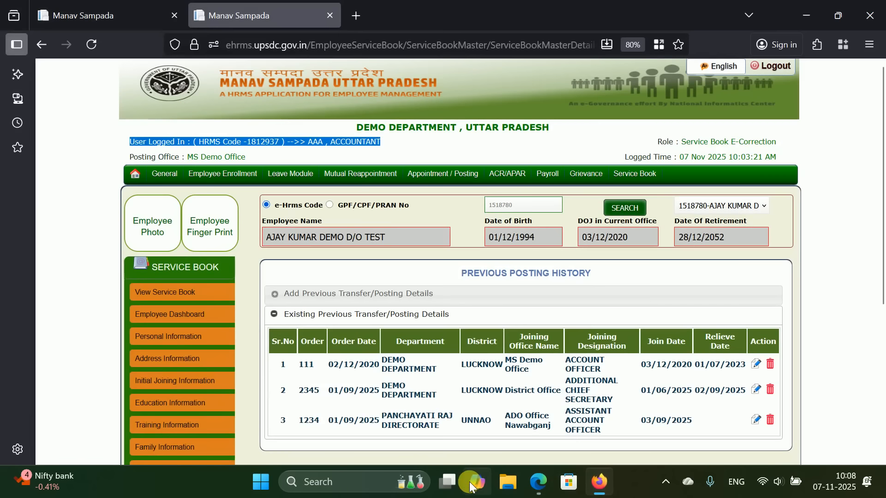